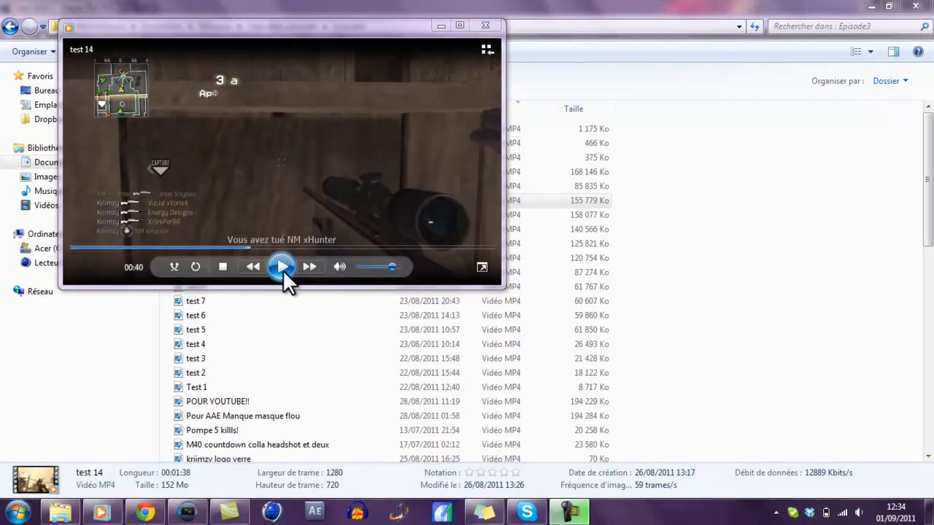
- Play the test 14 video for reference, close the player and switch to the untitled Vegas Pro project
click(282, 270)
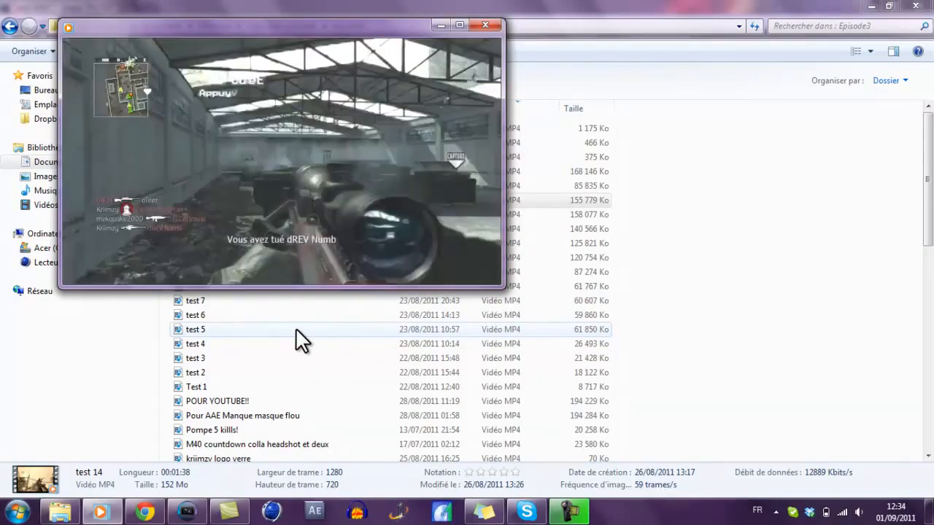
mouse_move(377, 65)
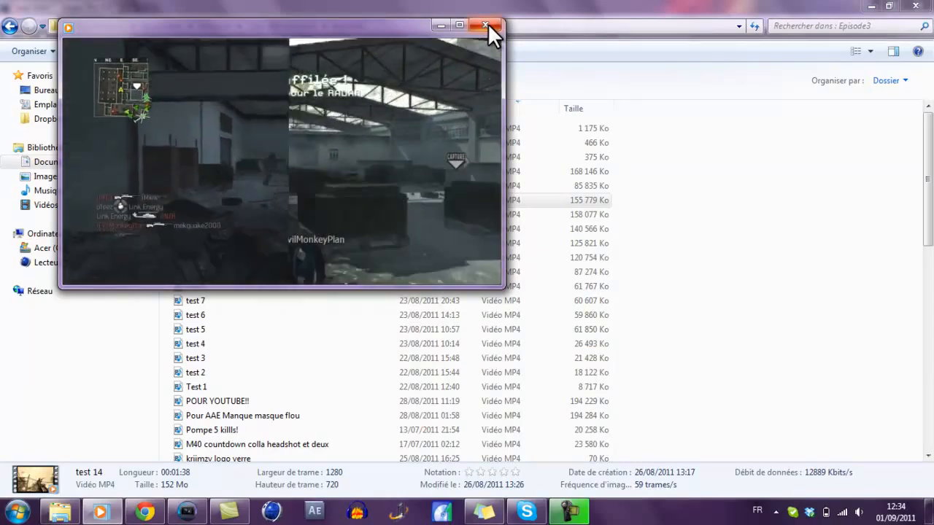
click(488, 22)
mouse_move(187, 513)
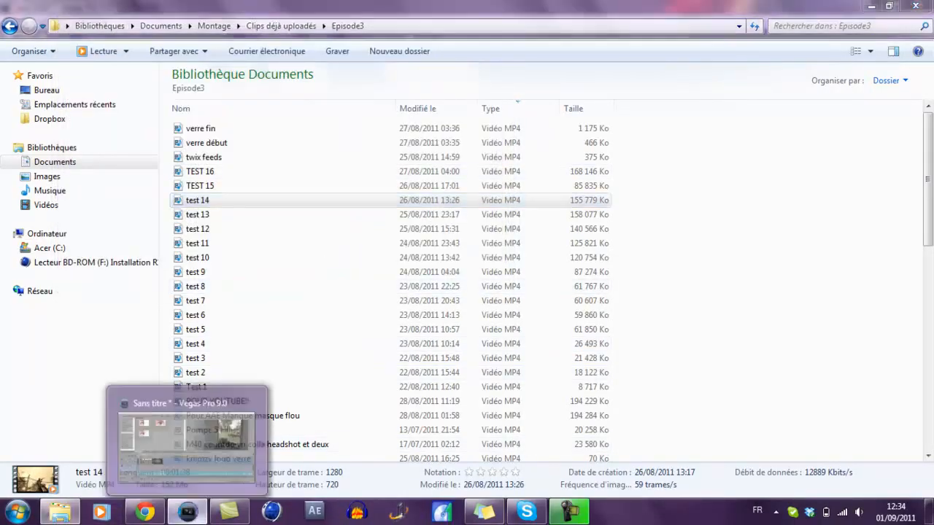
click(218, 438)
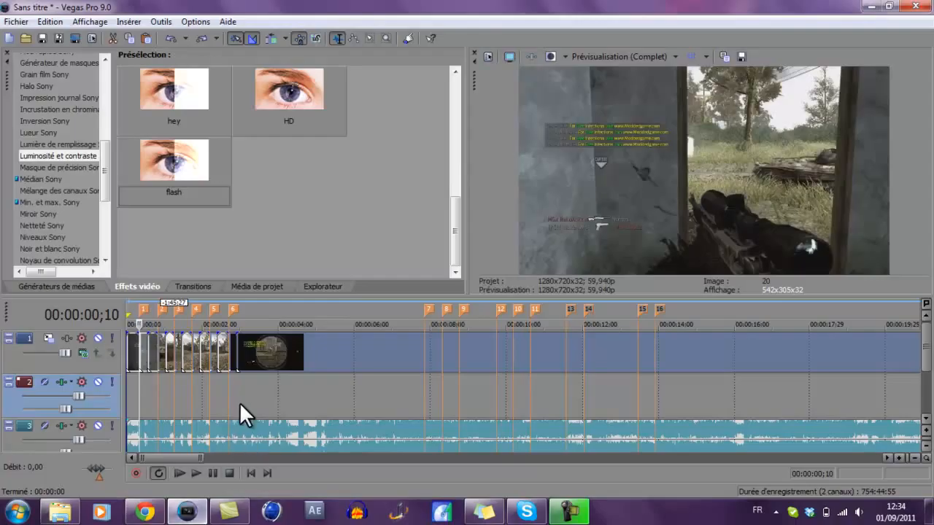
- Split the video clip on track 1 at 00:00:04;28 and delete the part after the split
click(313, 361)
right_click(336, 356)
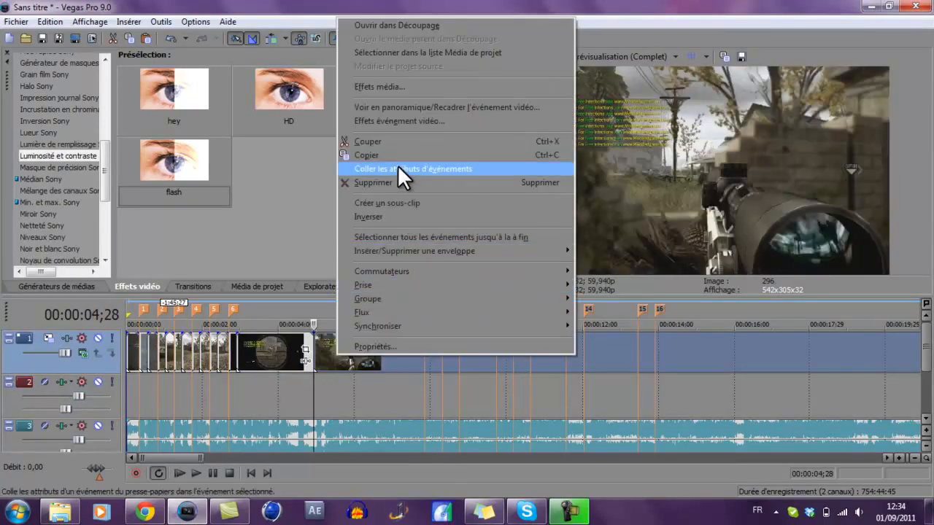
click(397, 169)
right_click(369, 350)
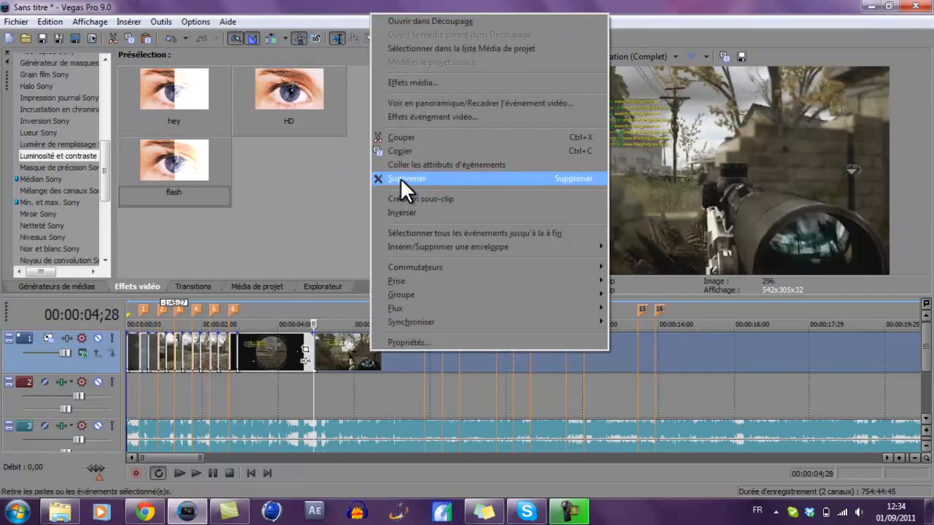
click(400, 177)
- Delete markers 7 through 16 from the timeline
click(429, 310)
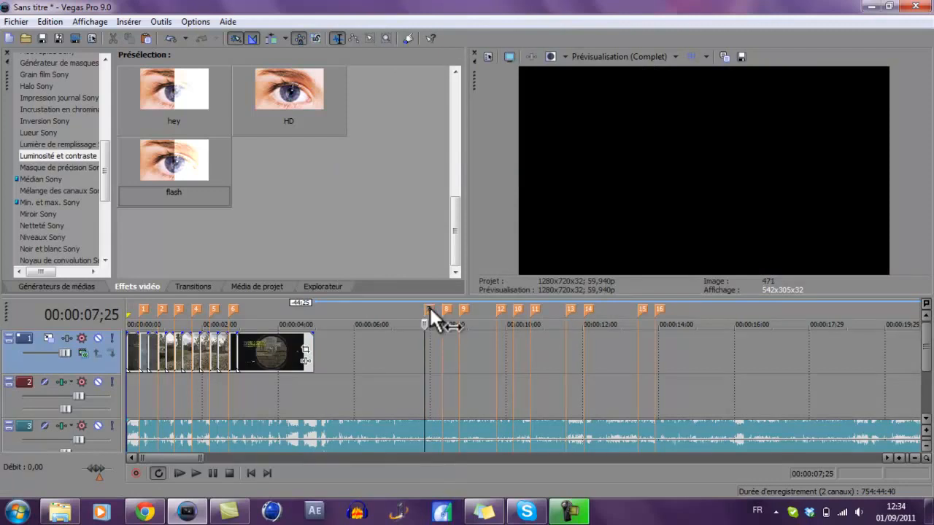
click(659, 310)
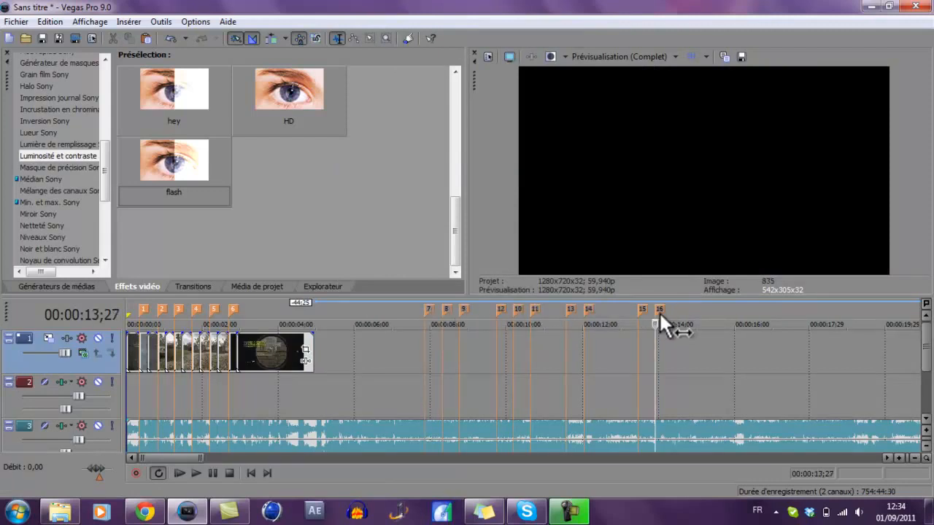
right_click(660, 308)
click(672, 346)
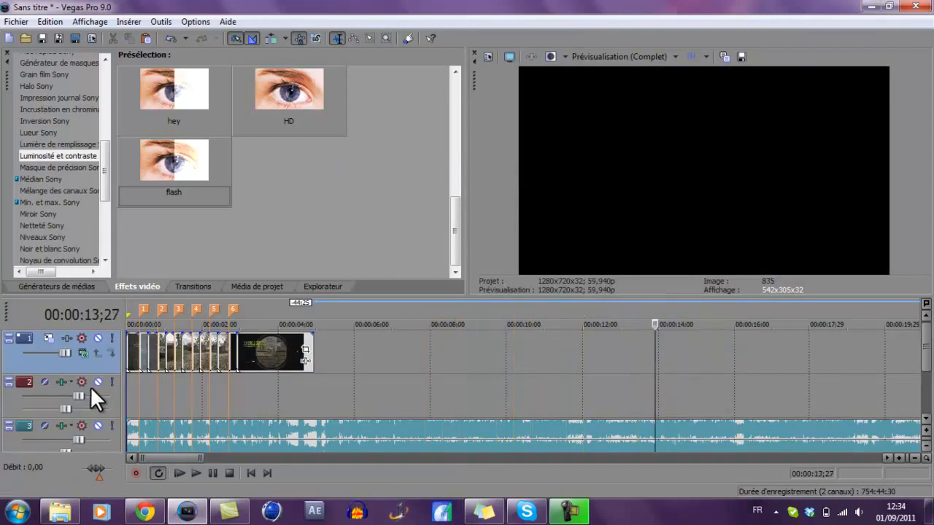
- Play the opening of the montage to review its cuts against the music and markers
click(138, 374)
scroll(140, 375, up, 5)
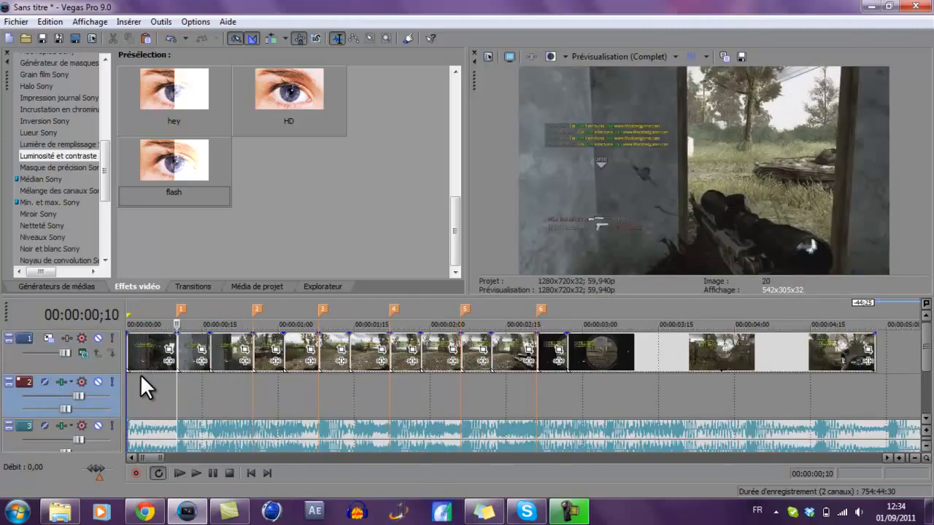
scroll(140, 374, up, 2)
scroll(197, 365, down, 2)
scroll(197, 369, up, 4)
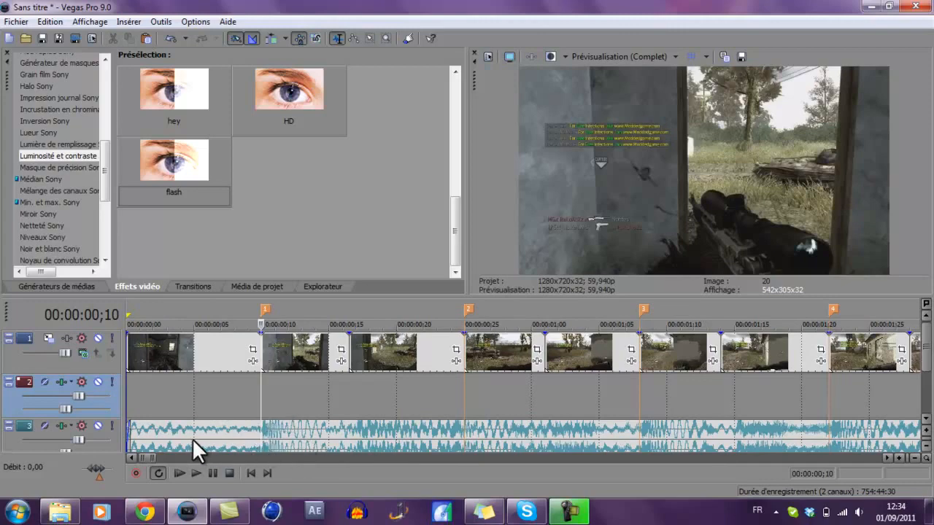
click(149, 434)
key(space)
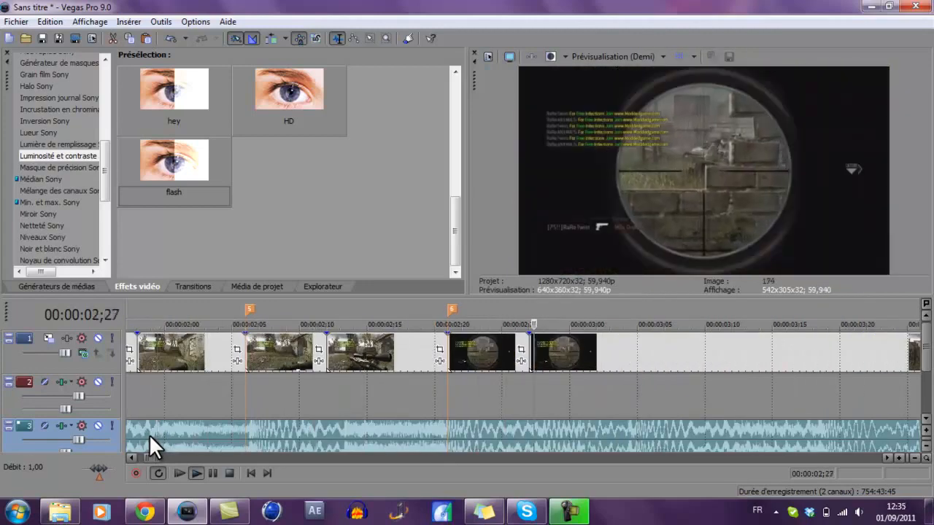
key(Return)
scroll(147, 437, down, 2)
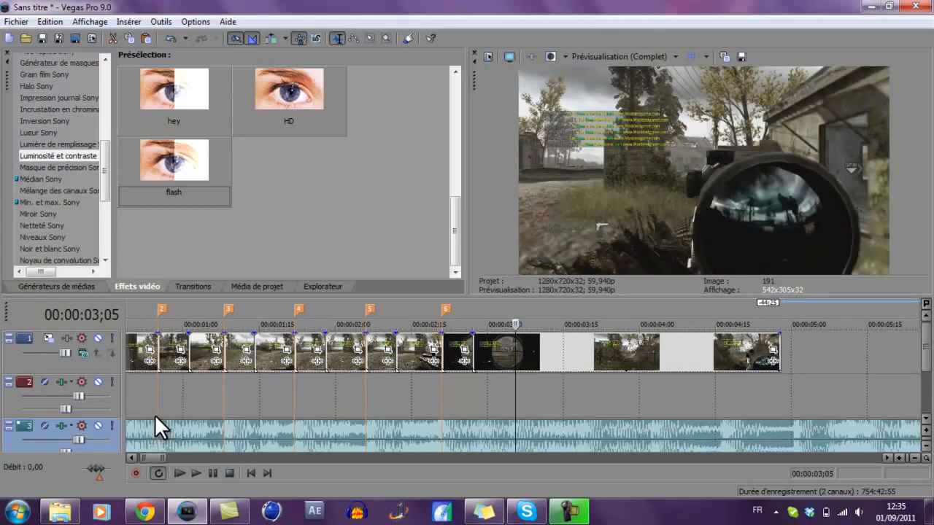
- Examine how the music waveform lines up with the clip cuts at markers 1 and 2
click(157, 413)
scroll(156, 413, up, 3)
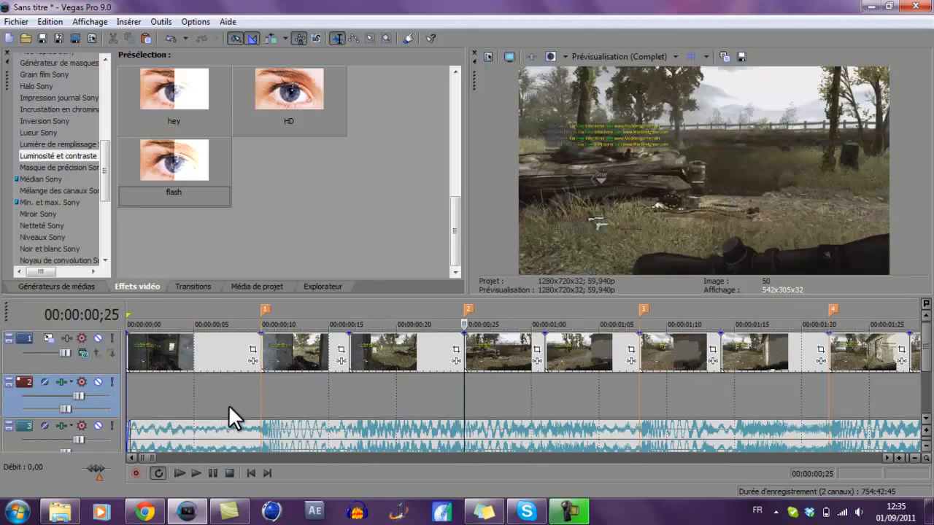
click(261, 405)
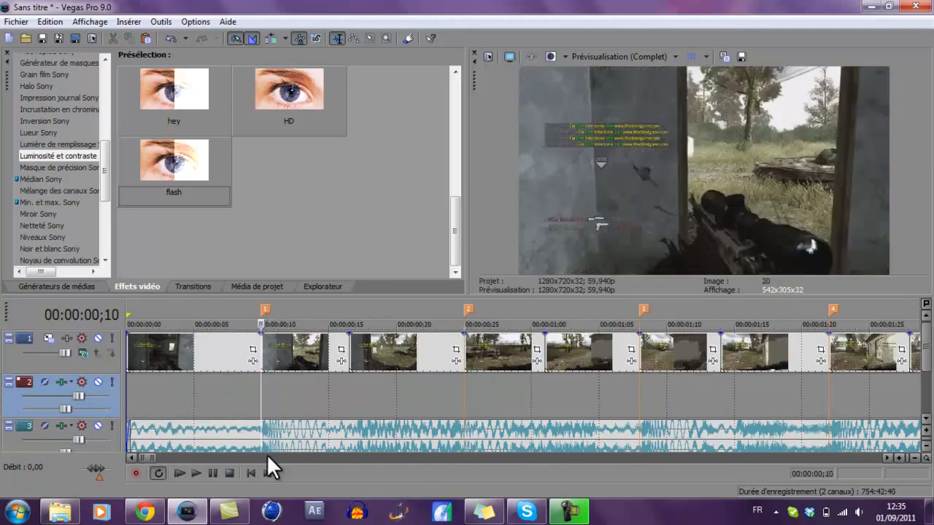
scroll(267, 435, up, 2)
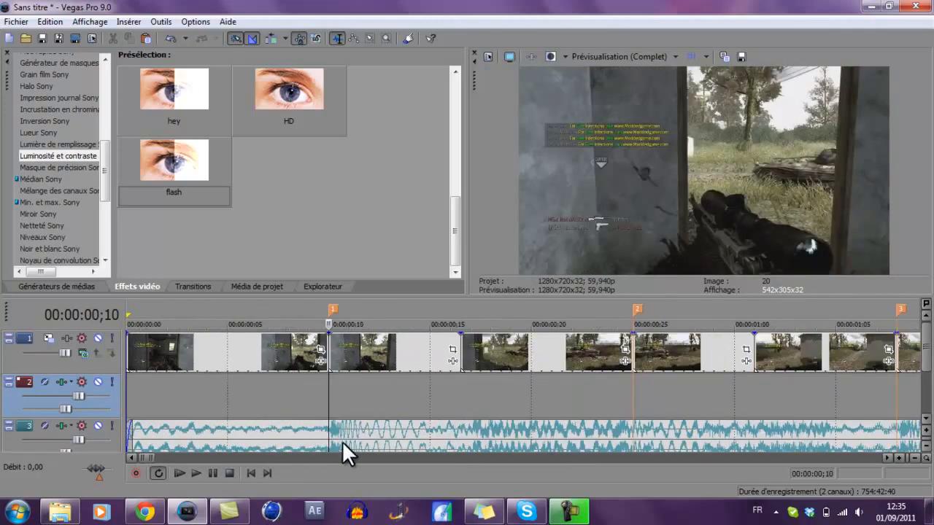
scroll(345, 433, down, 2)
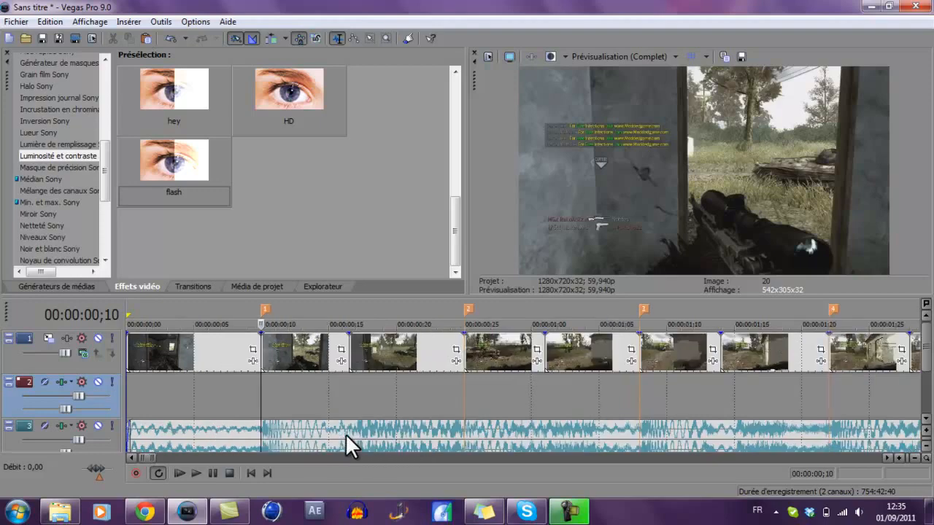
click(461, 437)
scroll(461, 437, up, 2)
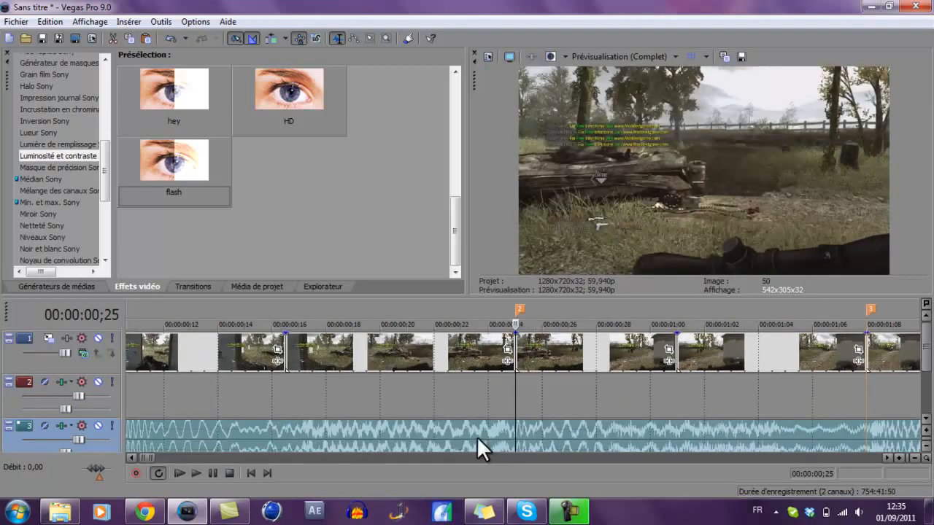
scroll(592, 435, down, 2)
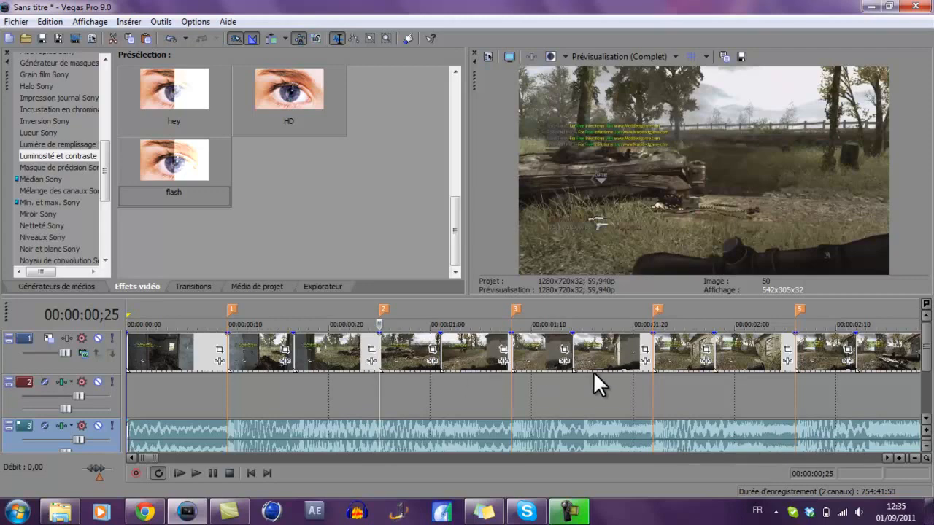
scroll(593, 371, down, 3)
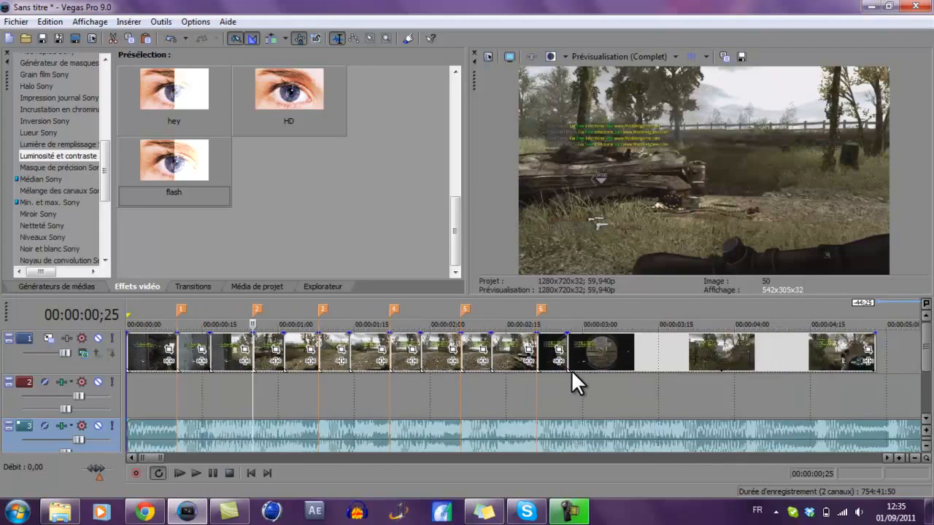
- Inspect the clip cuts at markers 1, 2 and 3 and the intermediate cuts between these markers
click(178, 375)
scroll(179, 375, up, 3)
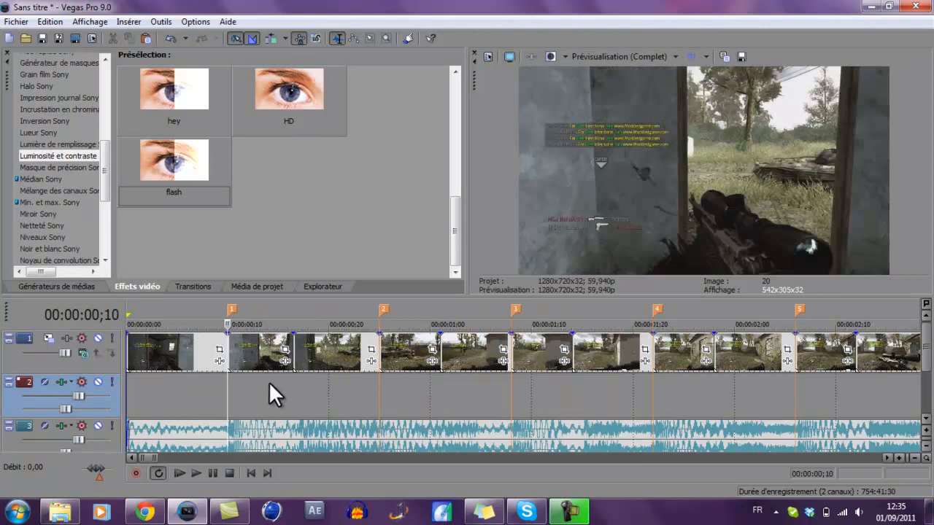
click(228, 360)
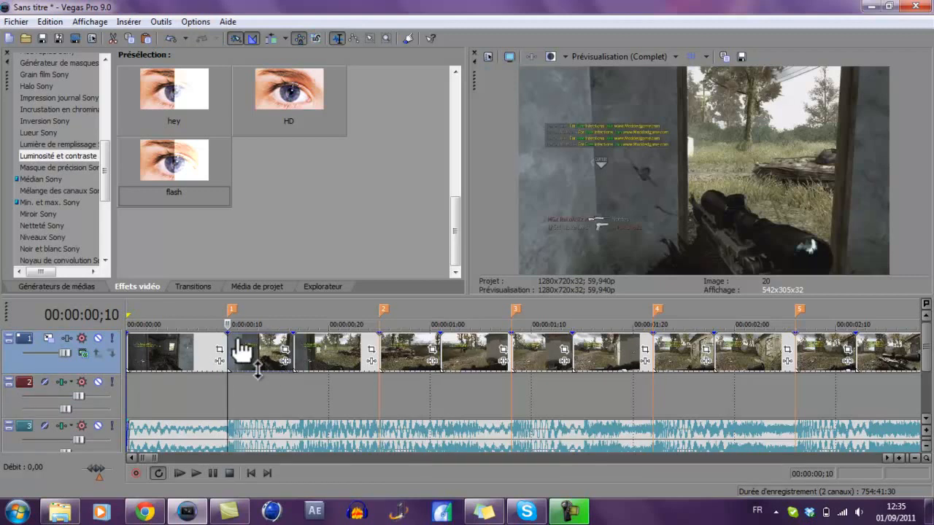
click(294, 376)
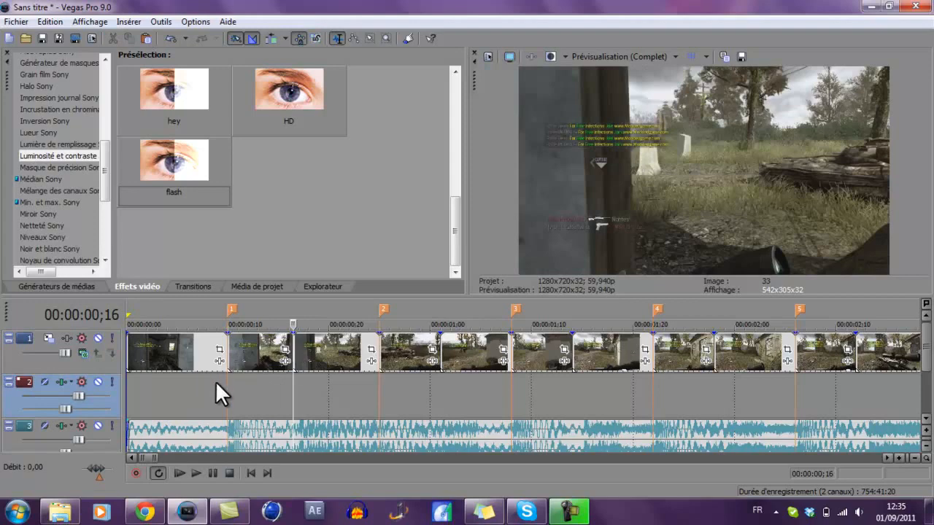
click(226, 375)
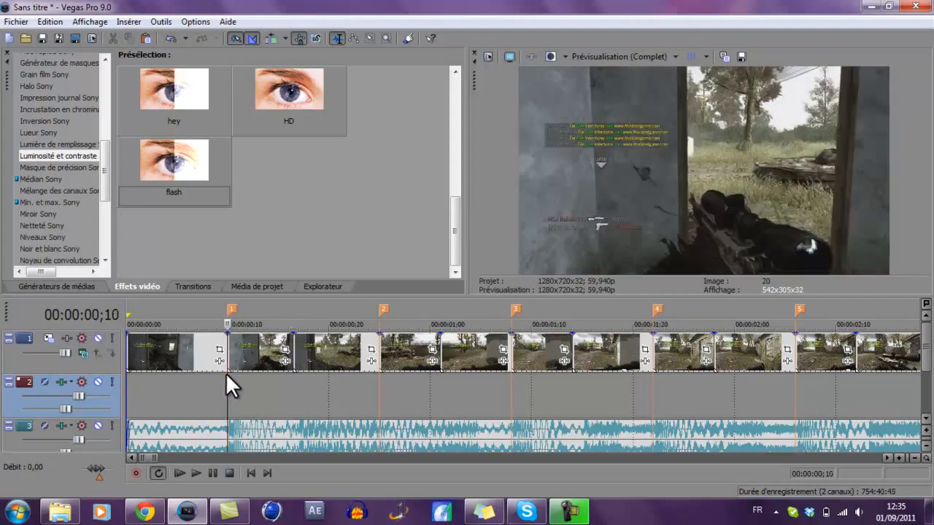
click(301, 380)
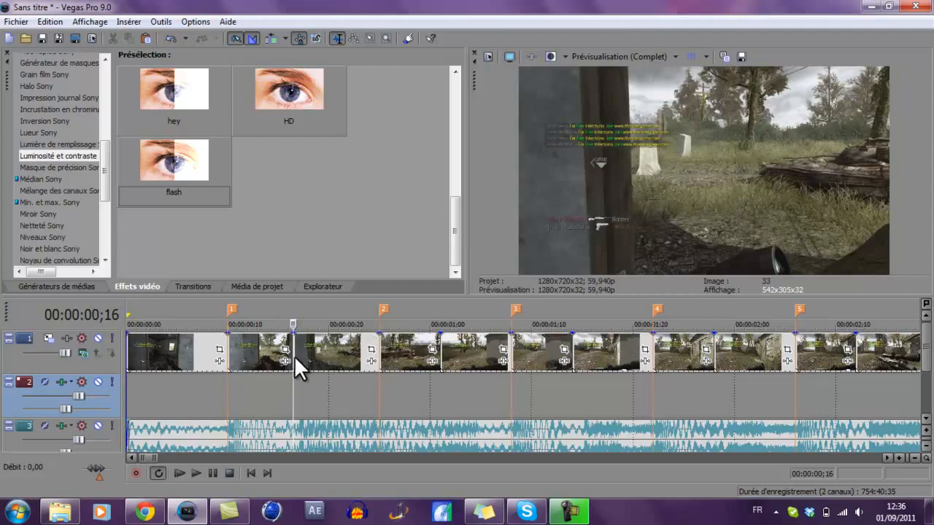
click(380, 375)
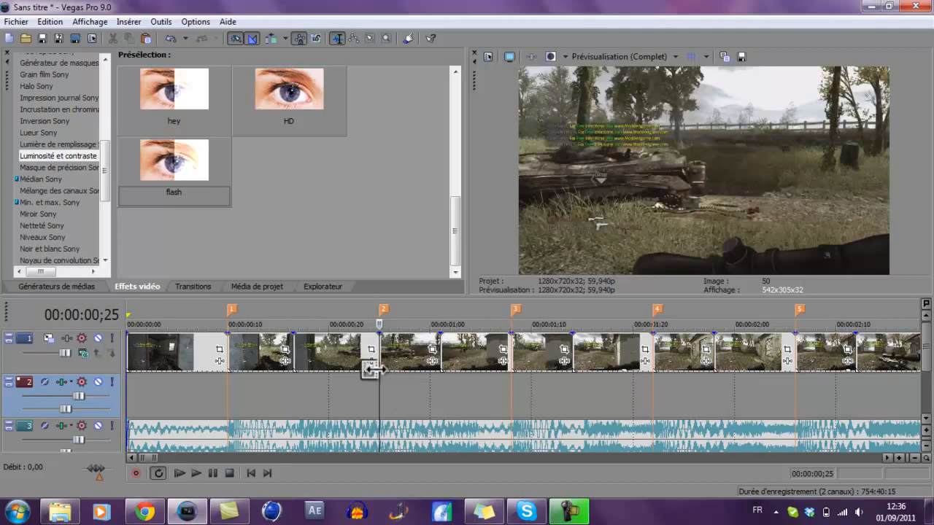
click(442, 377)
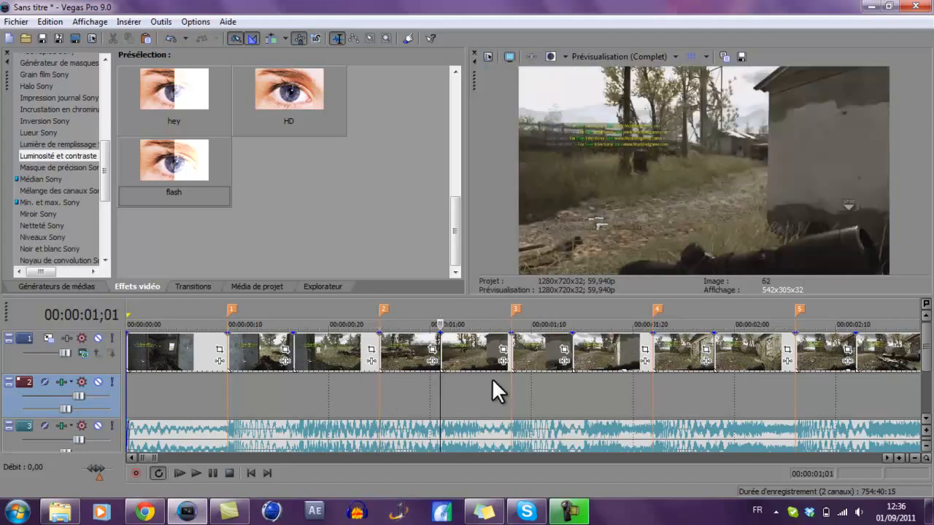
click(516, 358)
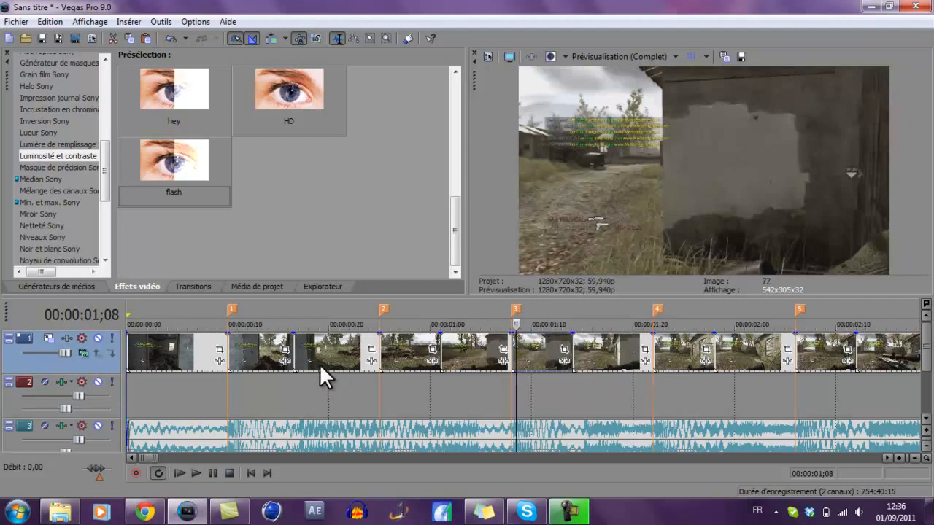
- Check the cut at marker 1 and play the montage across it from 00:00:00;04
click(234, 357)
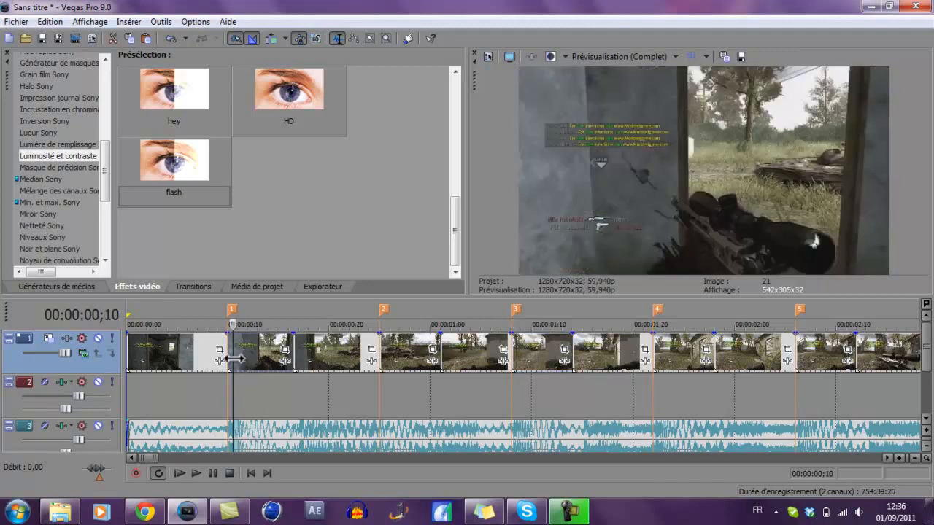
click(223, 357)
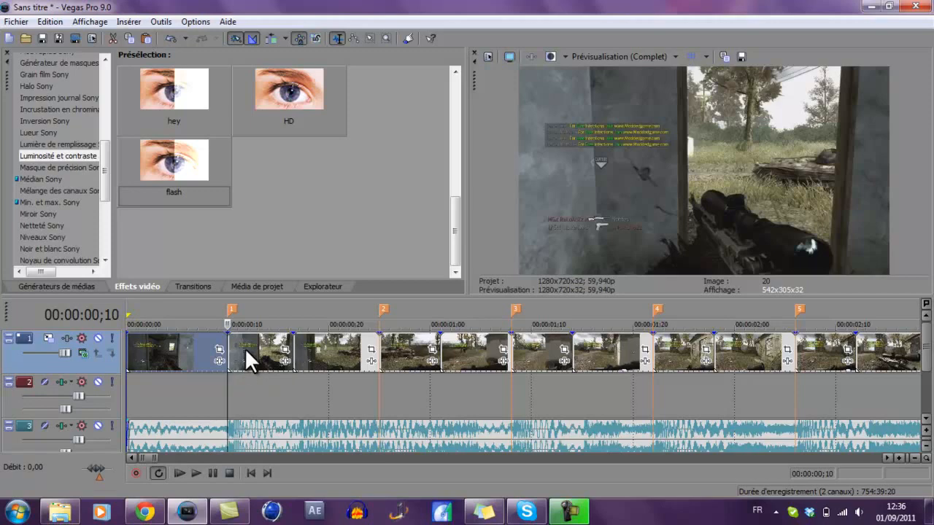
click(165, 406)
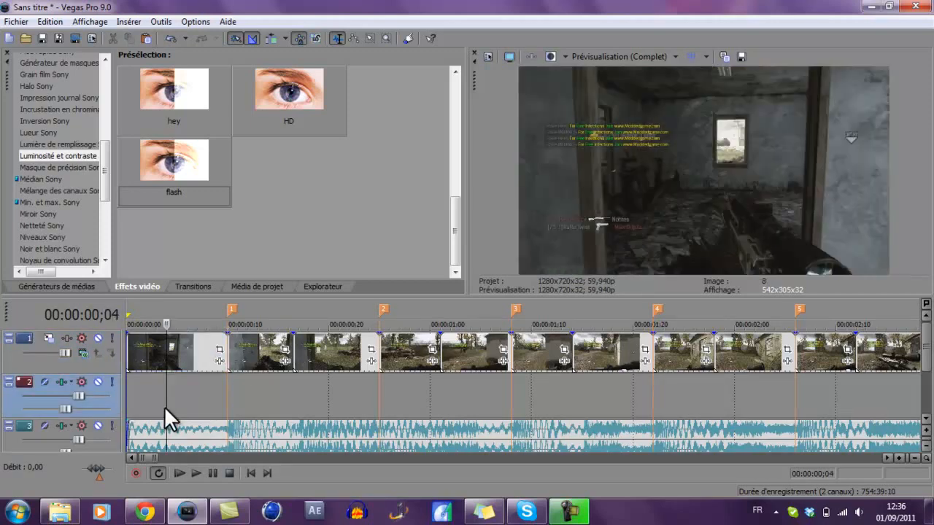
key(space)
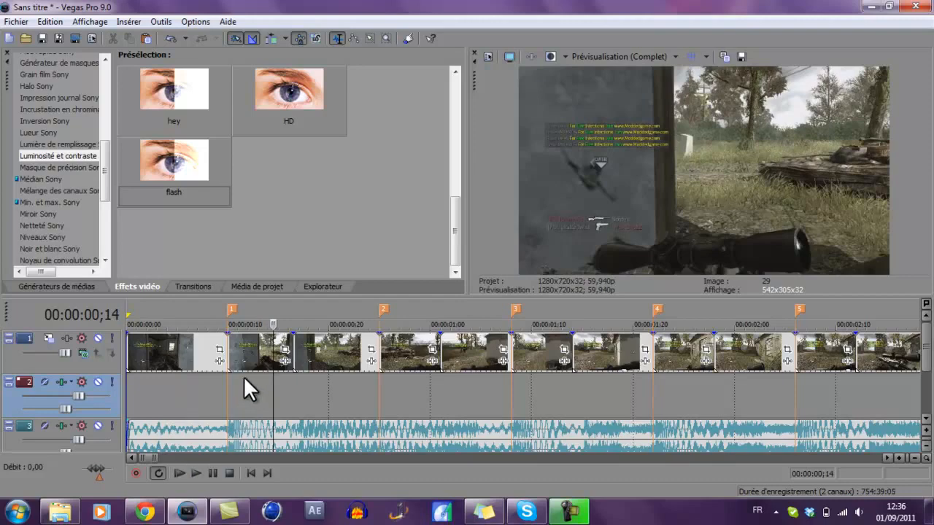
- Place the playhead on the cut at marker 1, view the pan/crop settings of the clip after it and close them
click(229, 364)
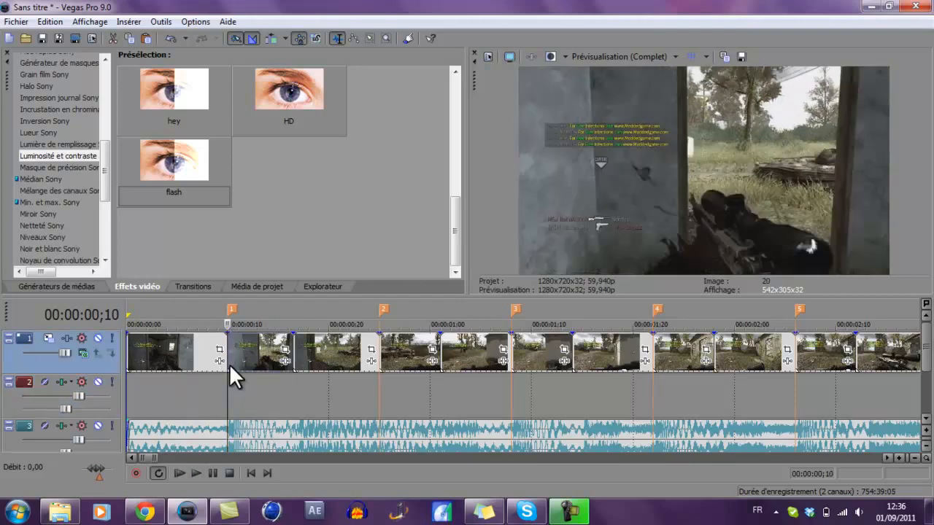
click(285, 351)
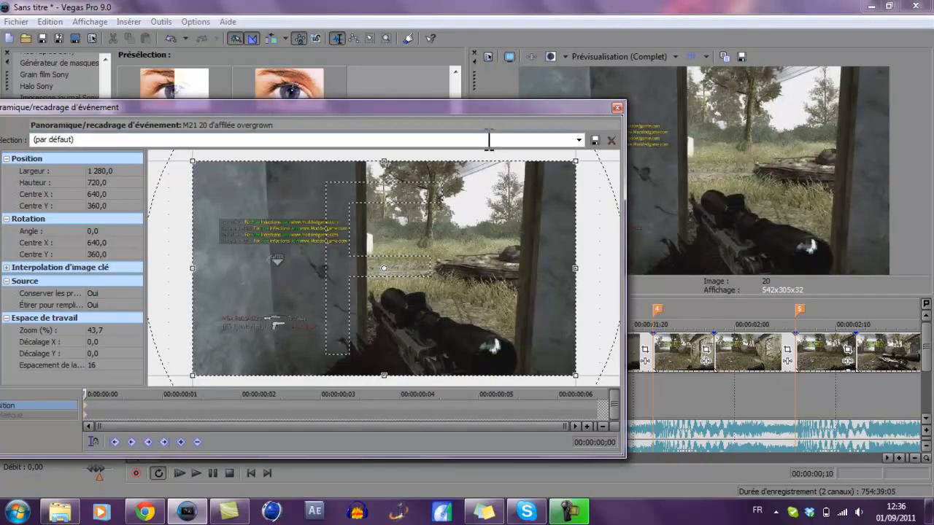
click(617, 107)
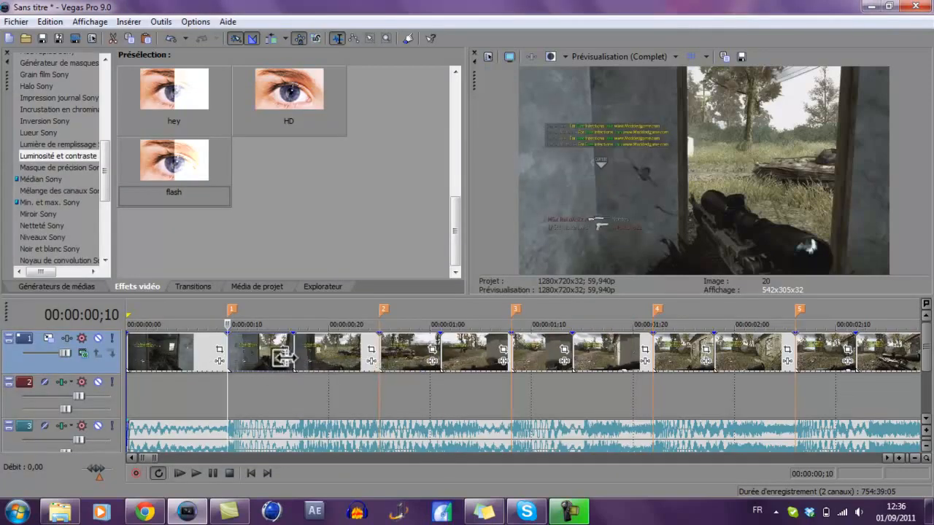
- In the pan/crop settings of the clip after marker 1, shrink the frame at its start to about 970,7 x 546,0
scroll(286, 359, down, 4)
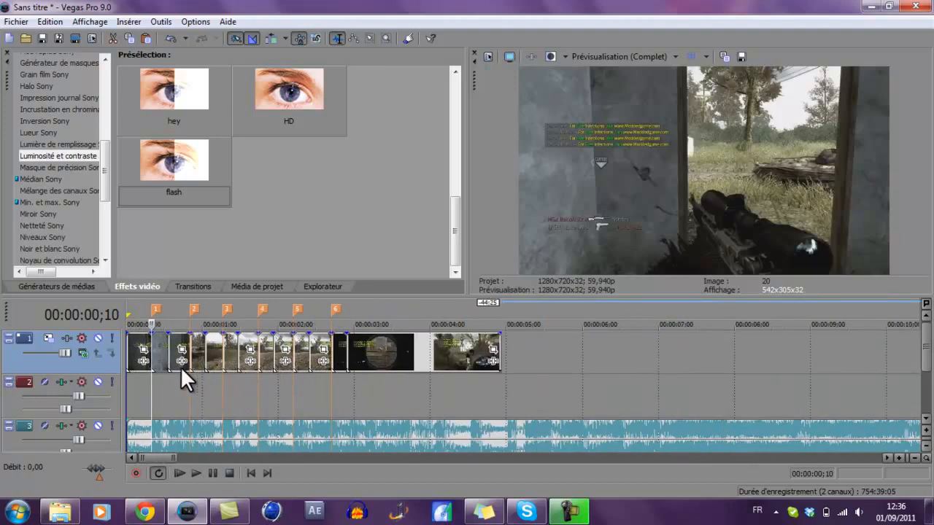
scroll(182, 367, up, 4)
right_click(247, 359)
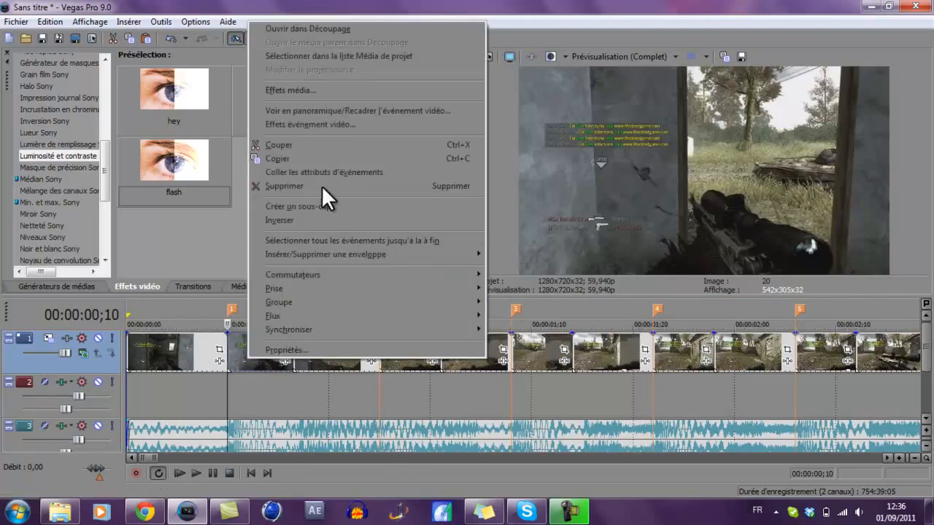
click(321, 111)
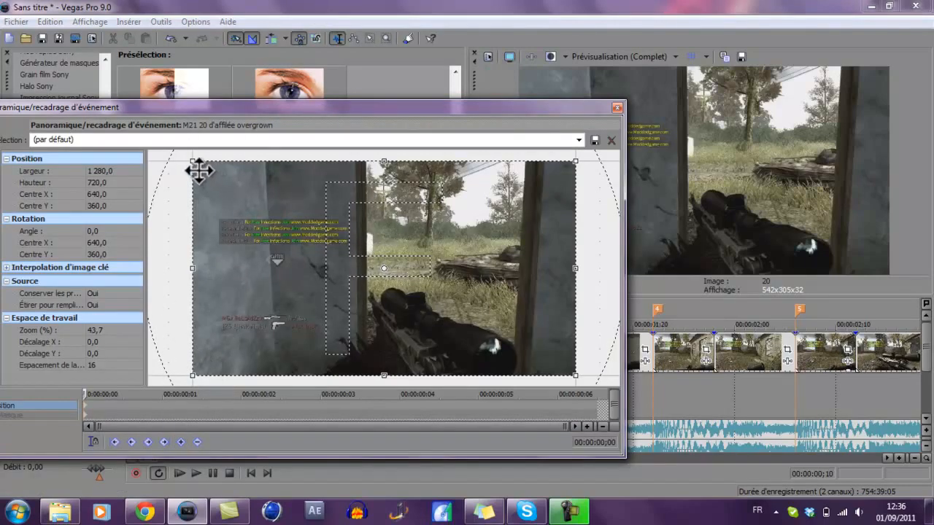
drag(192, 162, 219, 188)
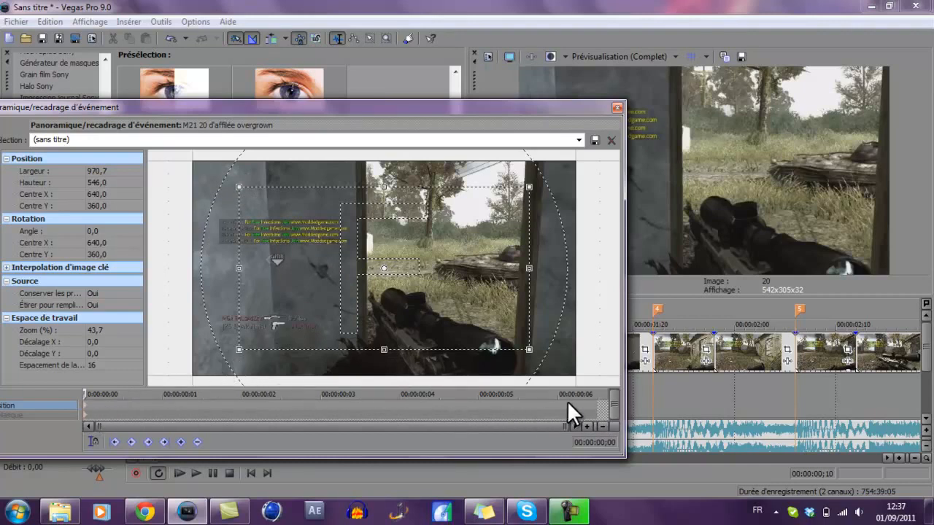
- Restore the full 1280 x 720 crop frame at the clip's end, 00:00:00;06, and close the pan/crop settings
click(597, 403)
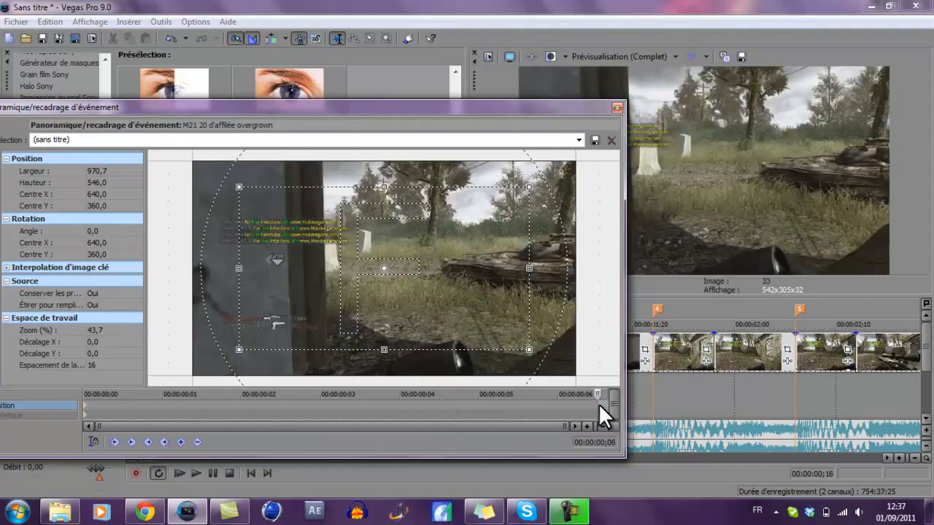
right_click(419, 281)
click(443, 294)
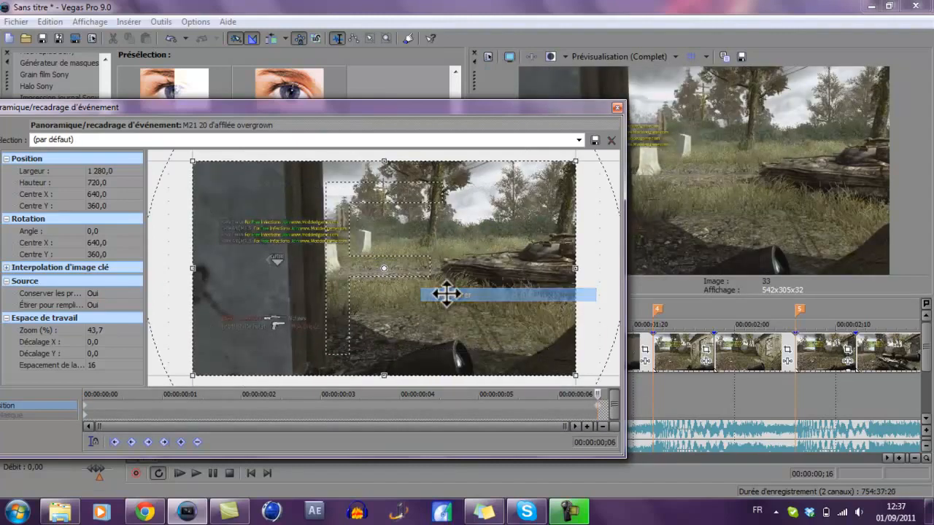
click(617, 107)
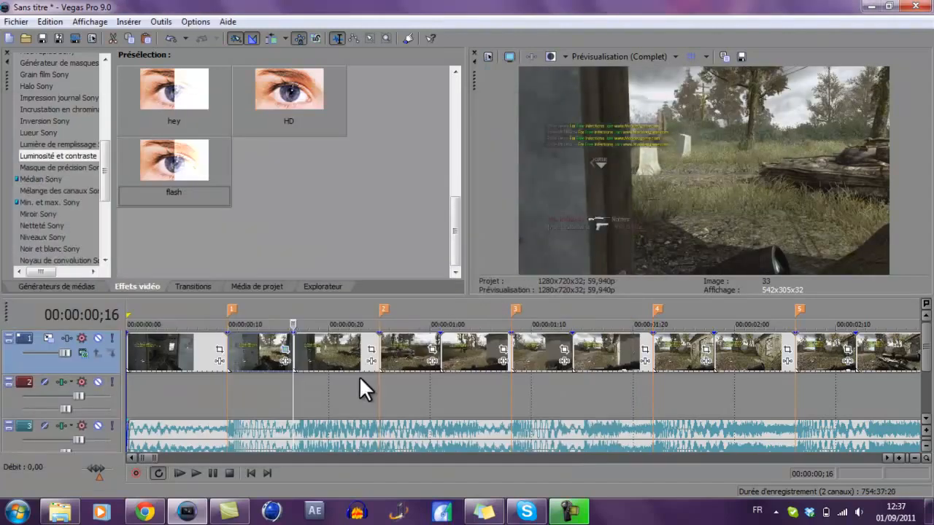
- Play the montage across the cut at marker 1 to check the zoom effect
click(227, 389)
key(space)
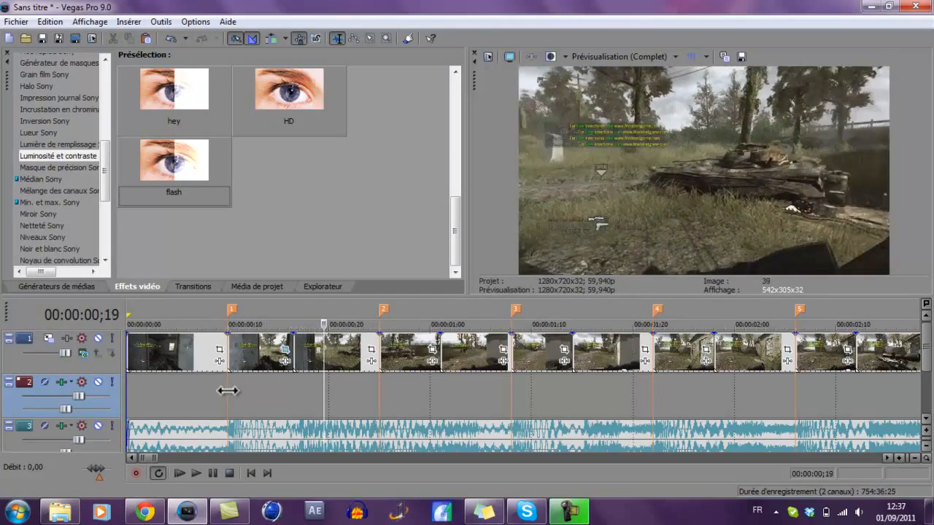
click(170, 387)
key(space)
key(Return)
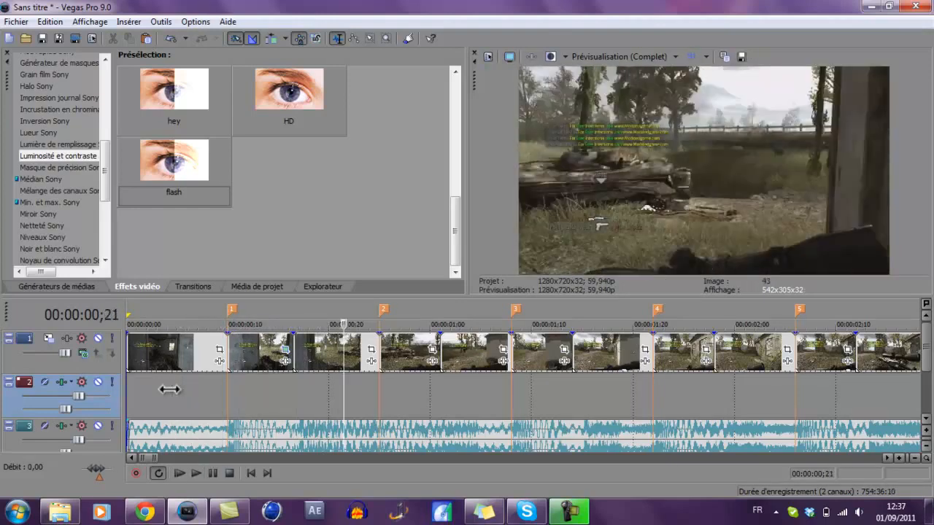
- Apply the Plus lumineux preset of Luminosité et contraste to the clip after marker 1 and raise its Luminosité to 0,31
click(263, 381)
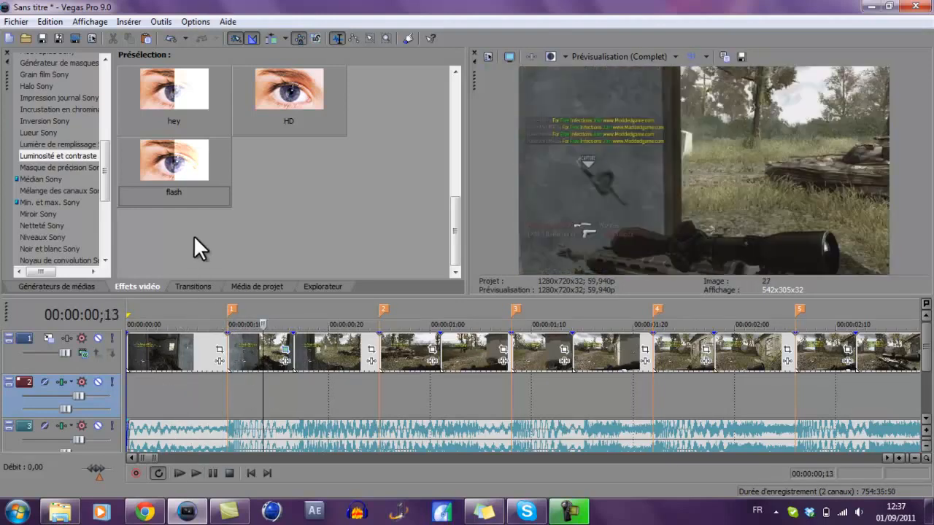
drag(175, 167, 427, 394)
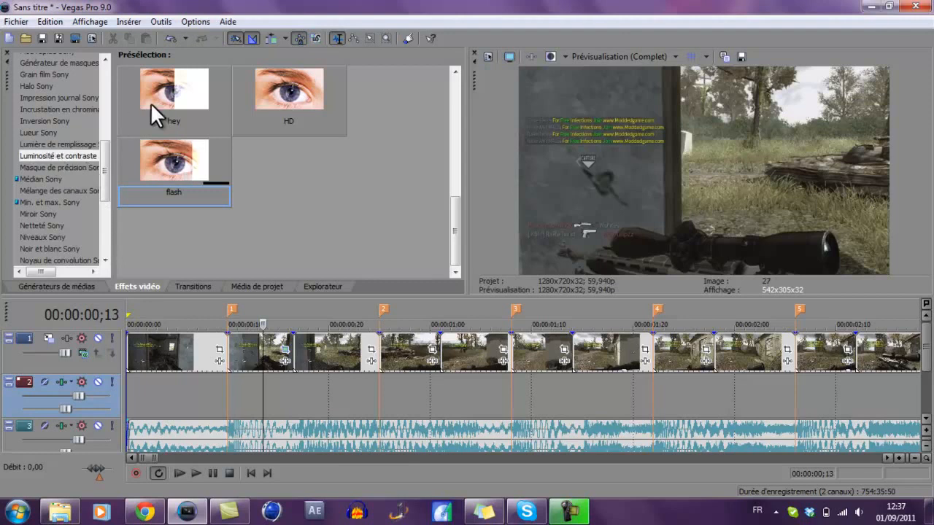
click(58, 156)
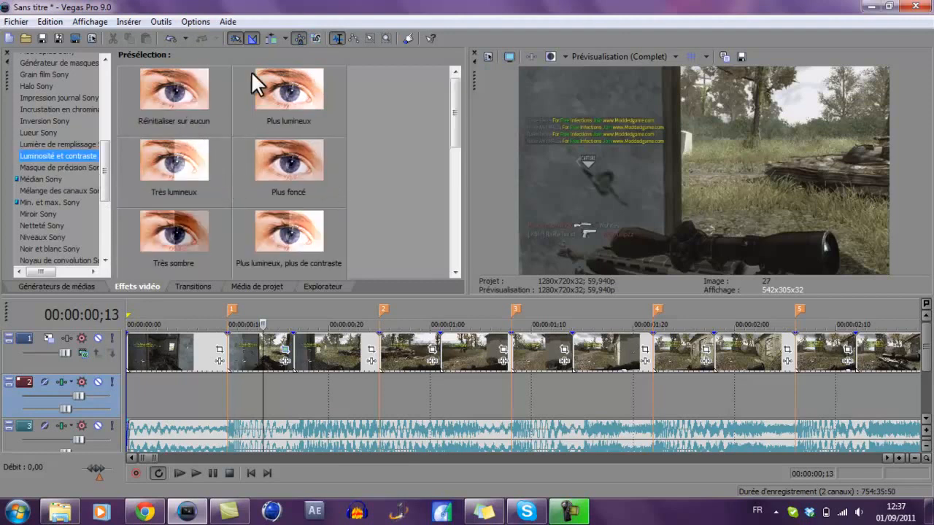
click(283, 89)
drag(288, 94, 249, 348)
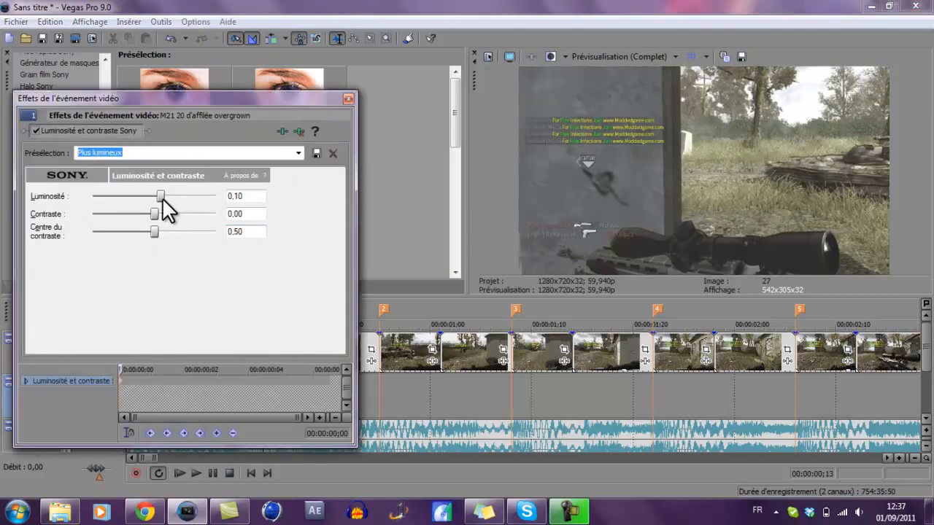
drag(162, 198, 176, 206)
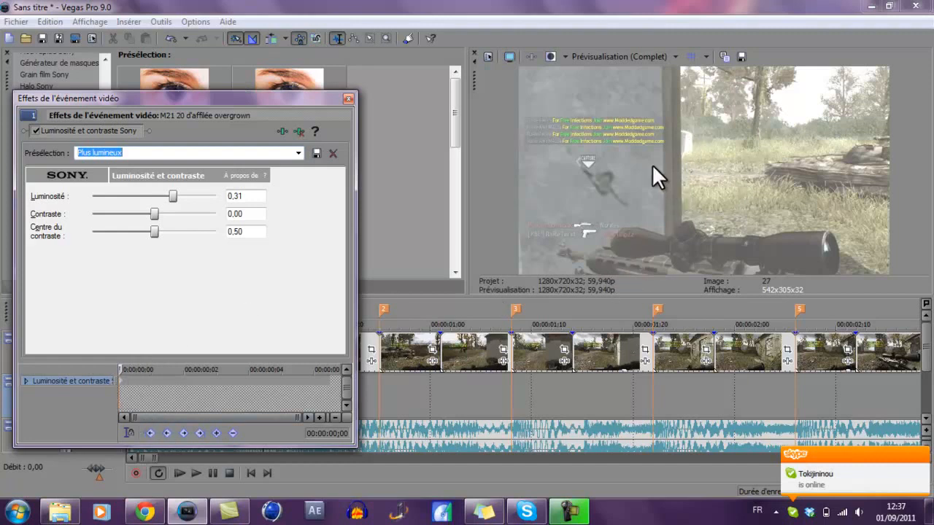
- Bring the Luminosité back to neutral at the clip's end, 00:00:00;06, and close the effect settings
click(328, 385)
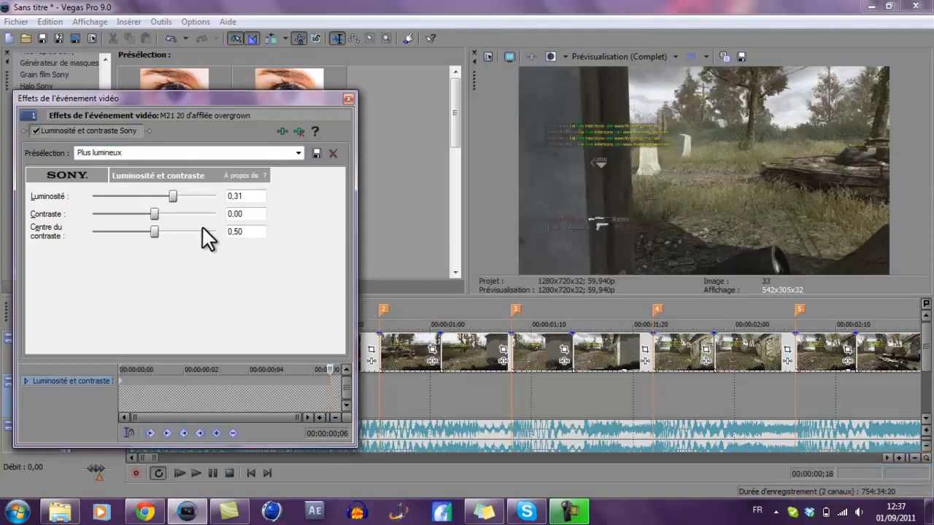
drag(171, 195, 152, 196)
click(348, 98)
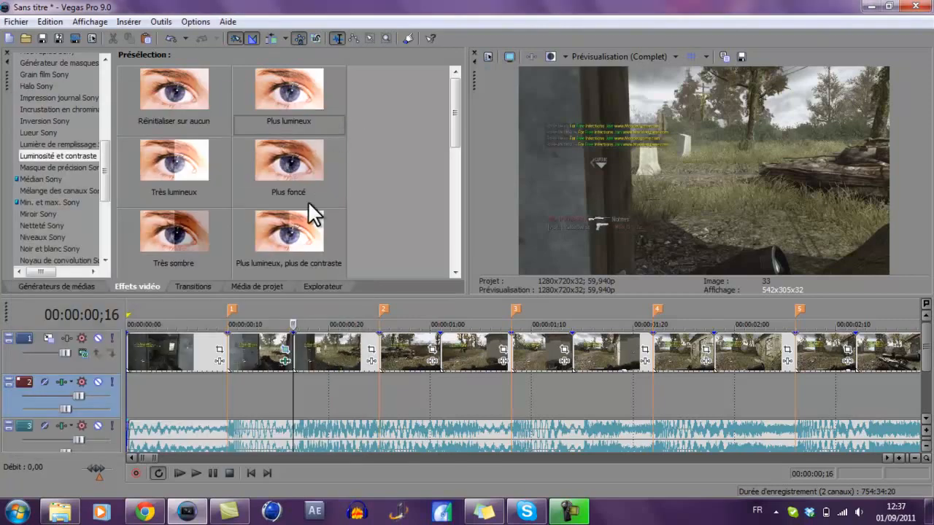
- Step frame by frame through the clip after marker 1 to check how the zoom and brightness flash fade
click(211, 389)
key(Right)
key(Right)
key(Right)
key(Right)
key(Right)
key(Right)
key(Right)
key(Right)
key(Right)
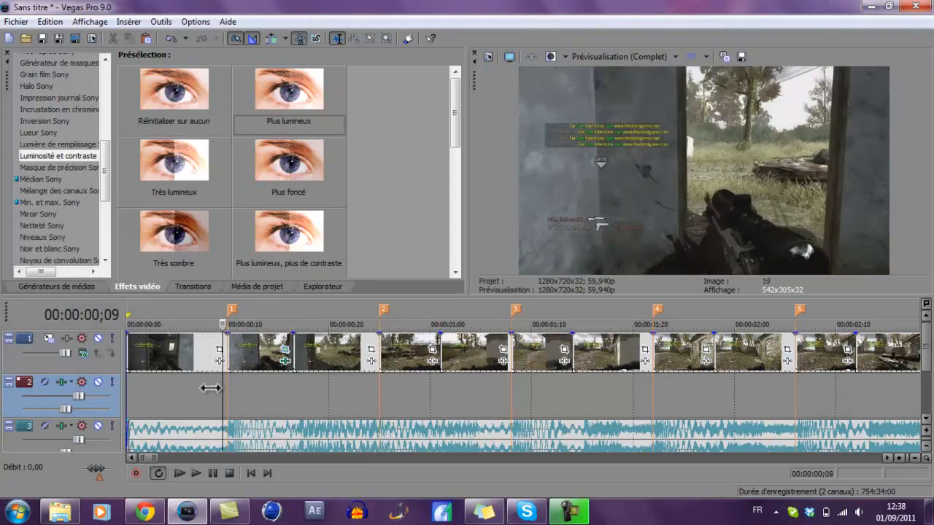
key(Right)
key(Right)
key(Right)
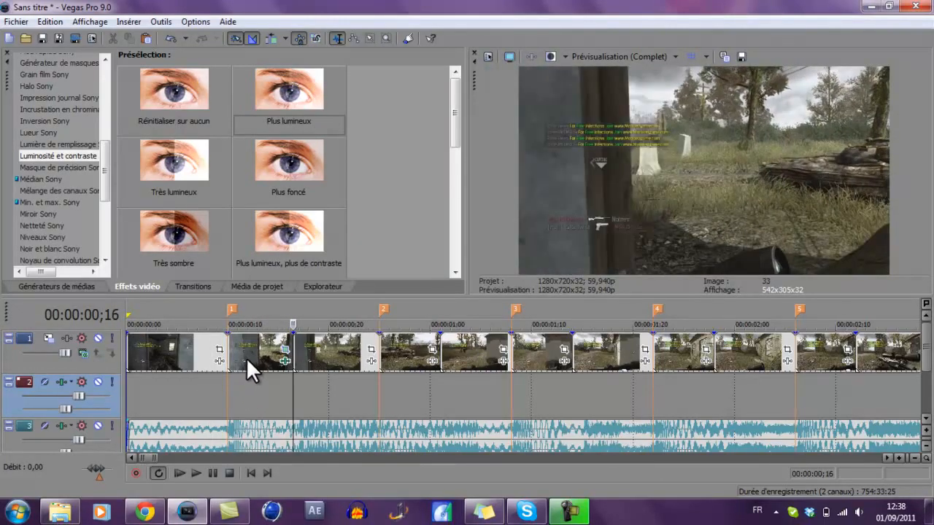
- Copy the clip after marker 1 and paste its event attributes onto the clips starting at markers 2 to 6
right_click(265, 351)
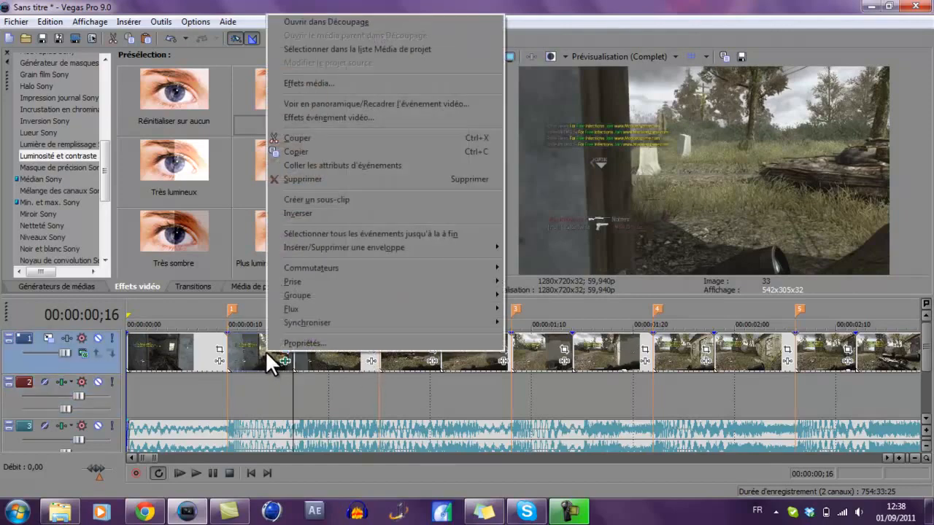
click(295, 154)
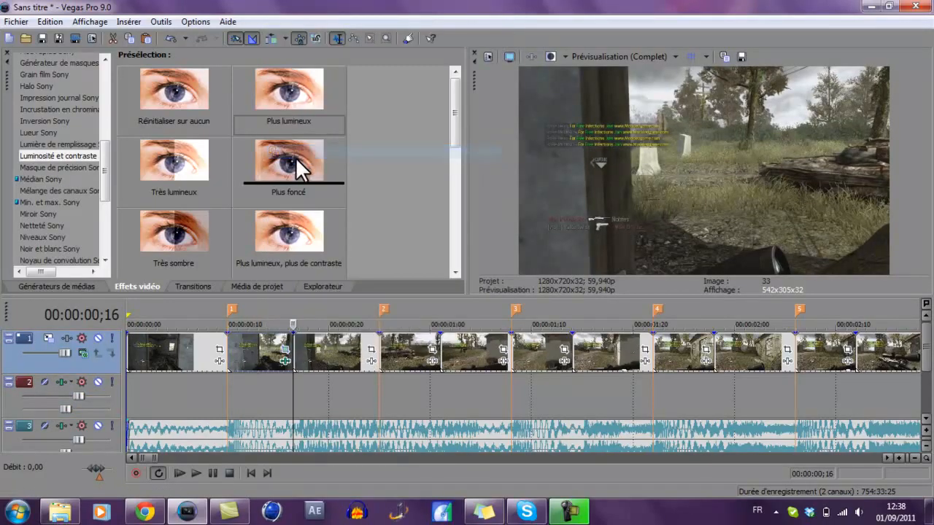
click(386, 363)
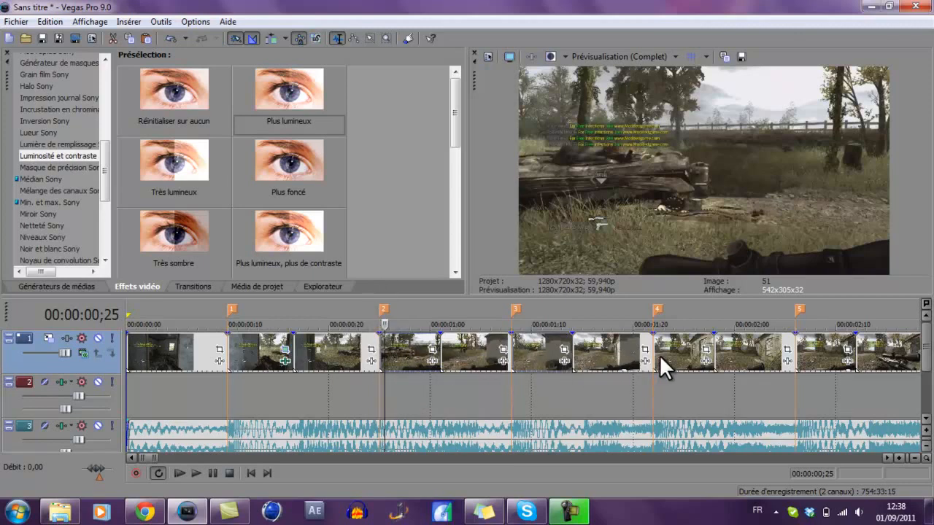
scroll(809, 351, down, 2)
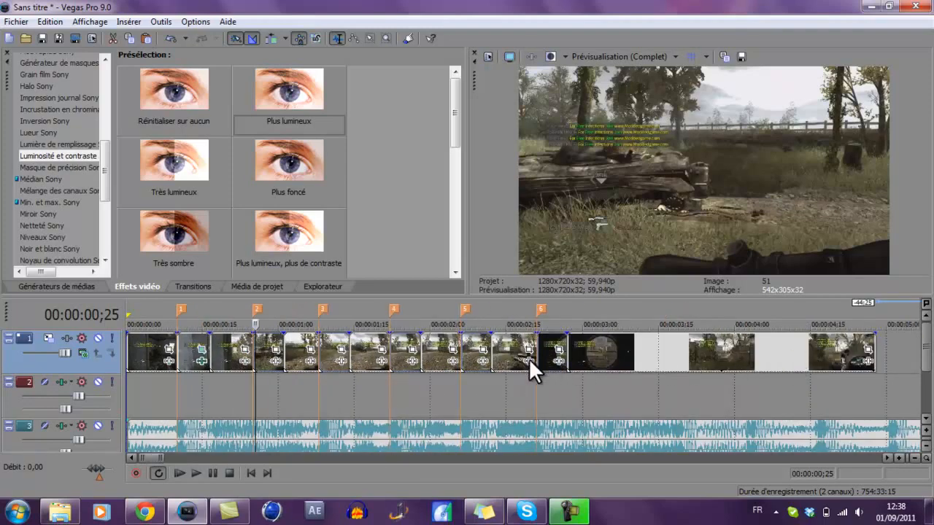
scroll(373, 362, up, 1)
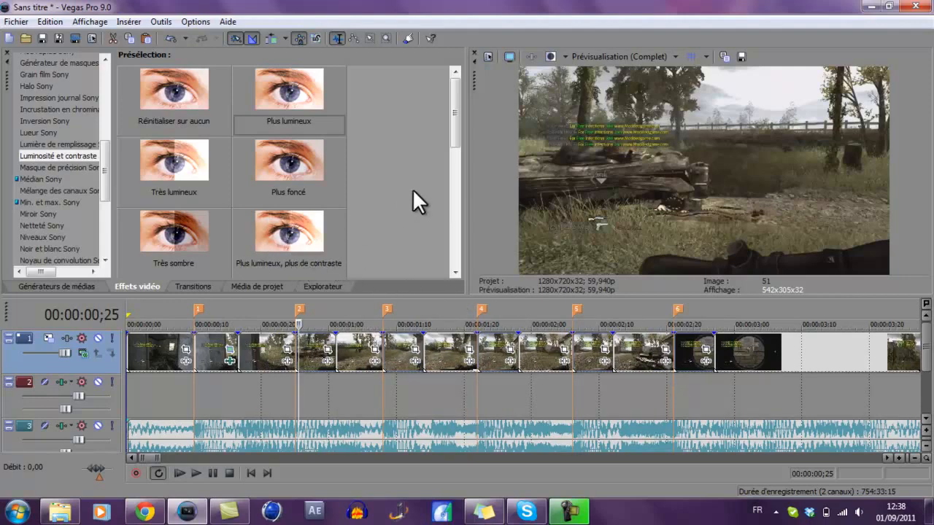
drag(456, 131, 449, 252)
drag(202, 187, 314, 353)
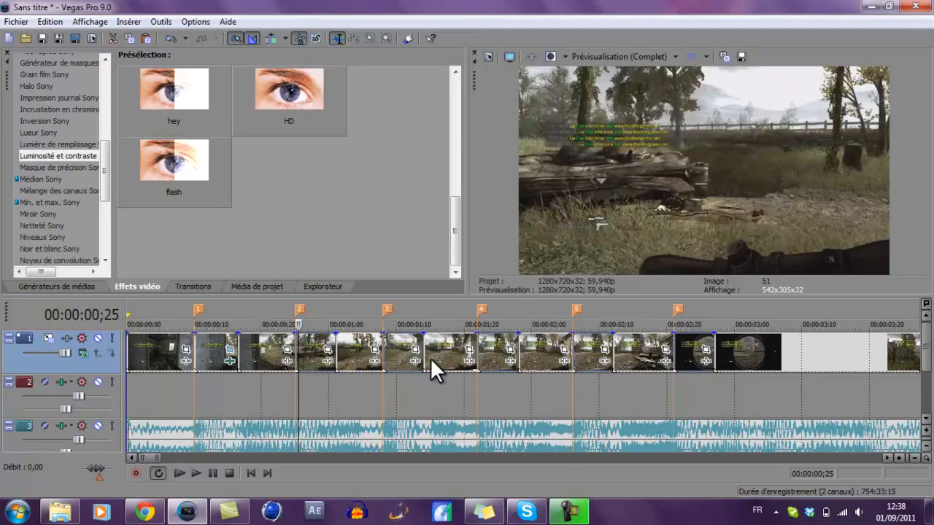
right_click(320, 356)
click(388, 173)
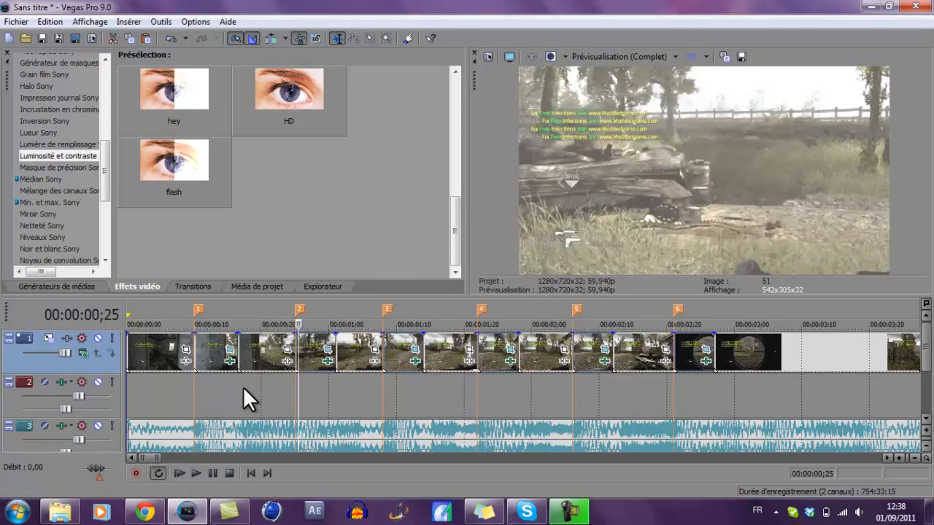
- View the flash frame after marker 1, then play the montage from 00:00:00;01
click(213, 359)
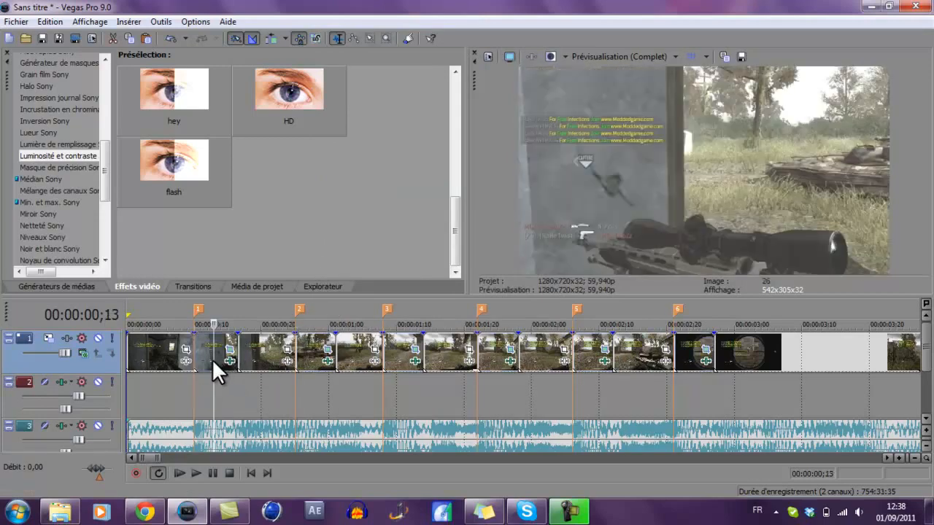
click(176, 385)
click(133, 386)
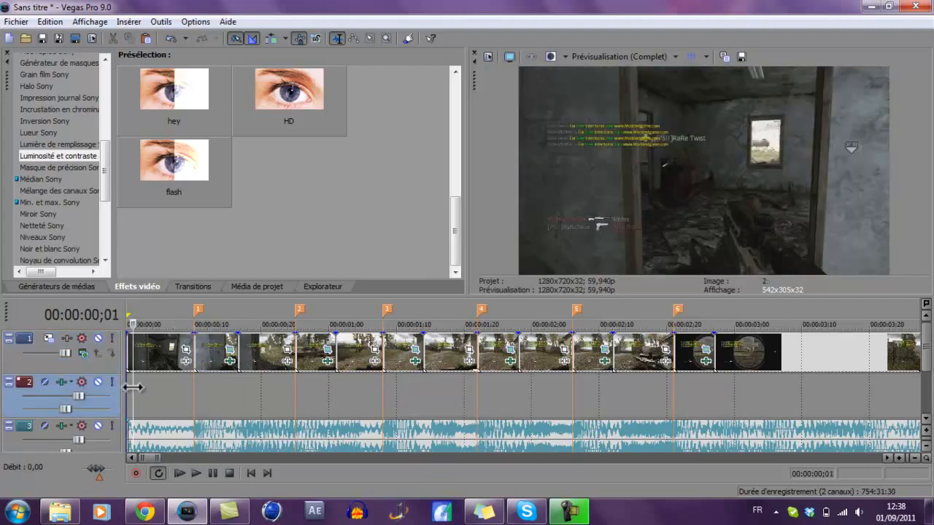
key(space)
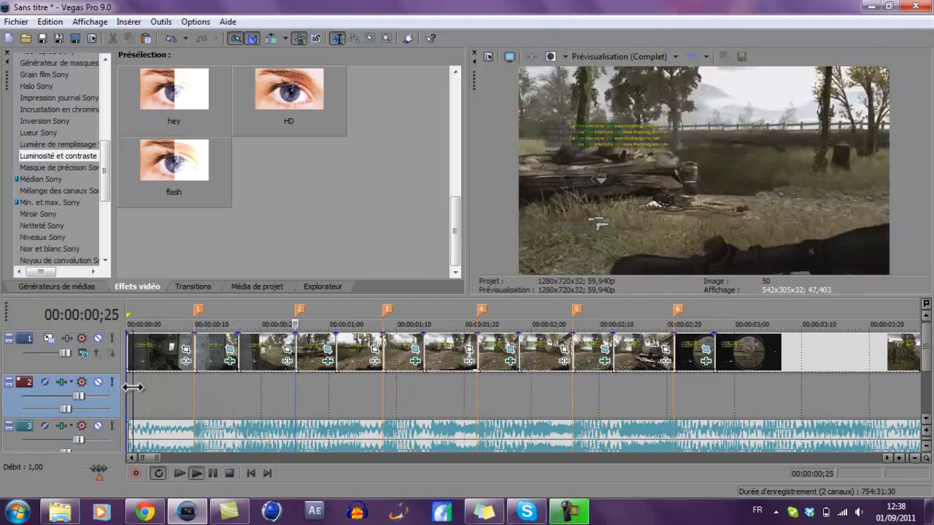
key(Return)
- Play the montage from 00:00:00;09 and again from 00:00:00;05 to check the effects against the music beats
click(185, 382)
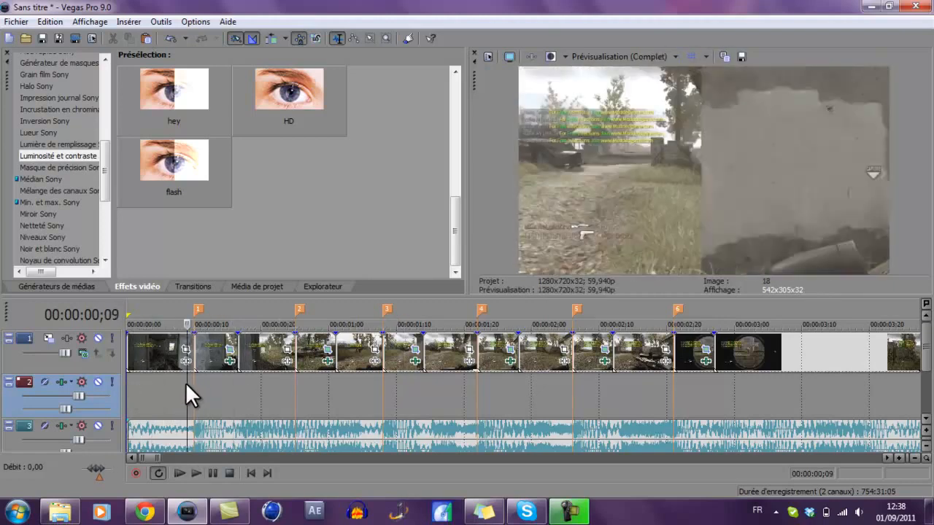
key(space)
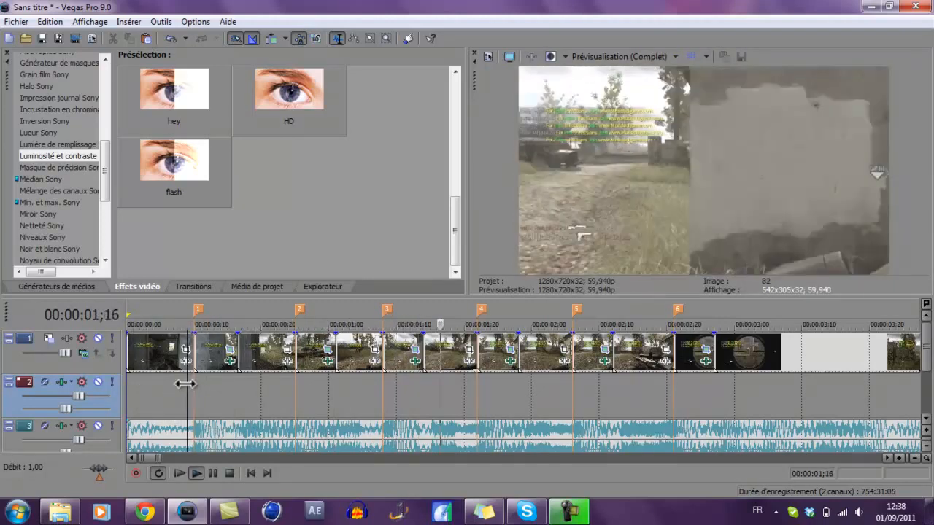
key(Return)
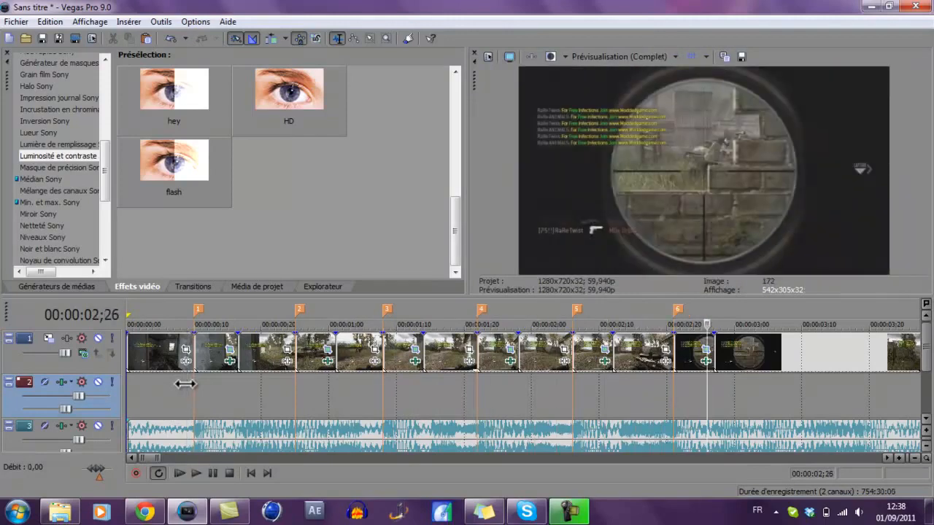
click(186, 383)
click(159, 383)
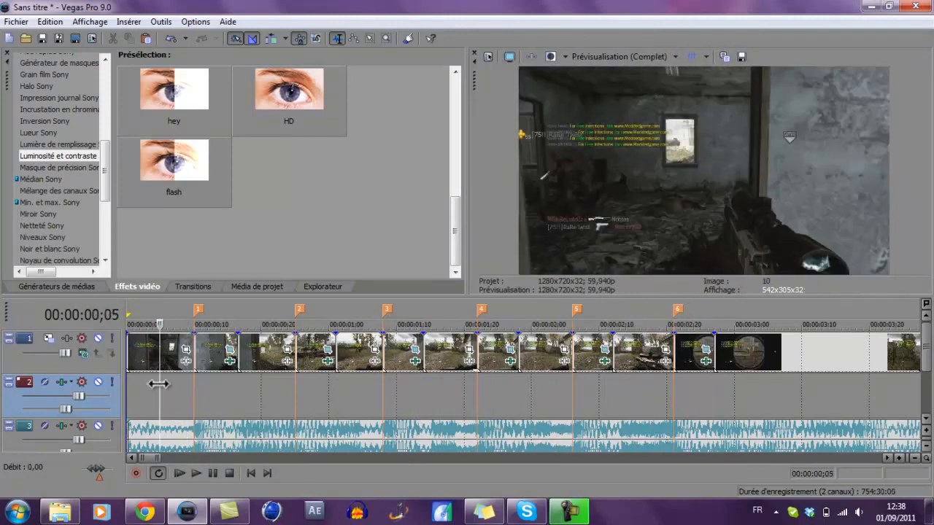
key(space)
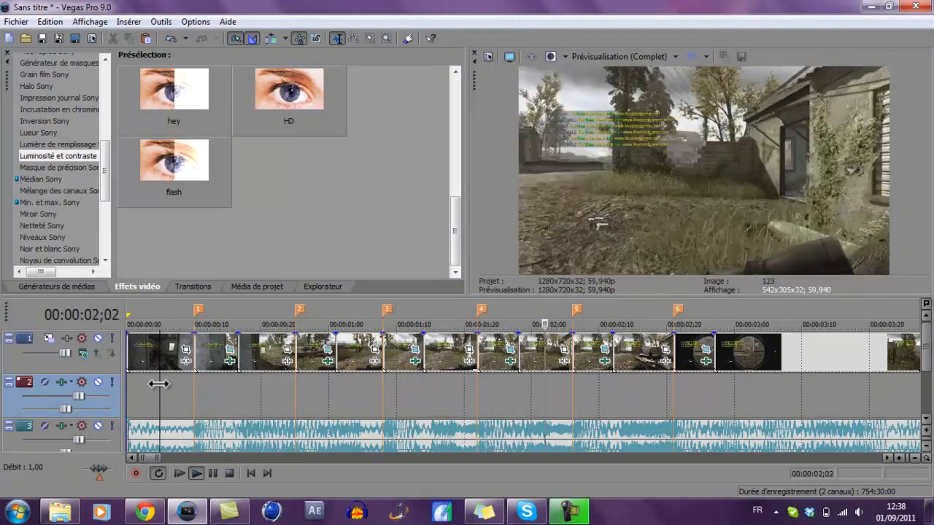
key(Return)
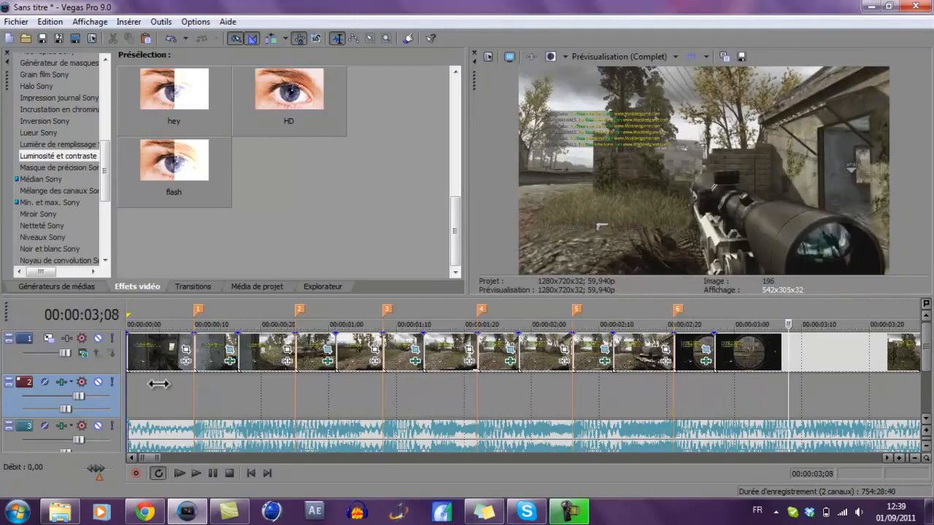
scroll(160, 383, down, 3)
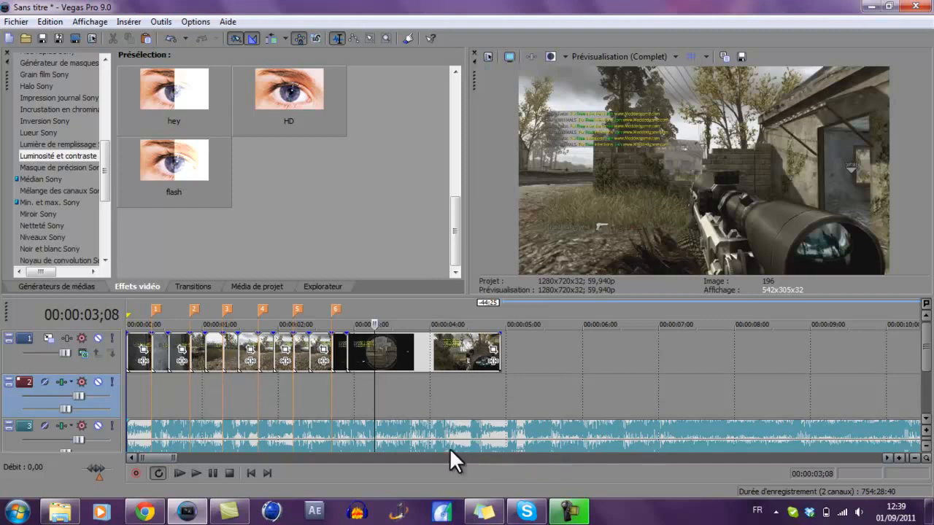
scroll(428, 425, down, 2)
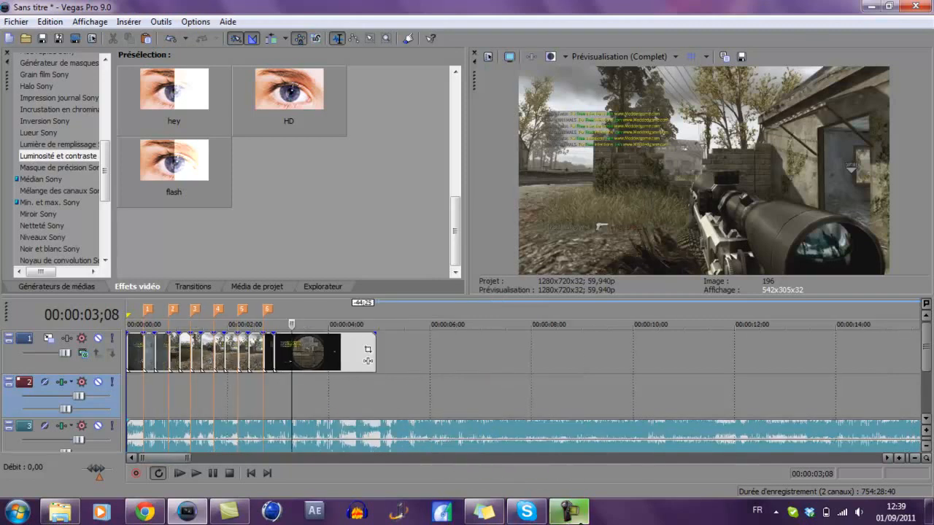
click(573, 515)
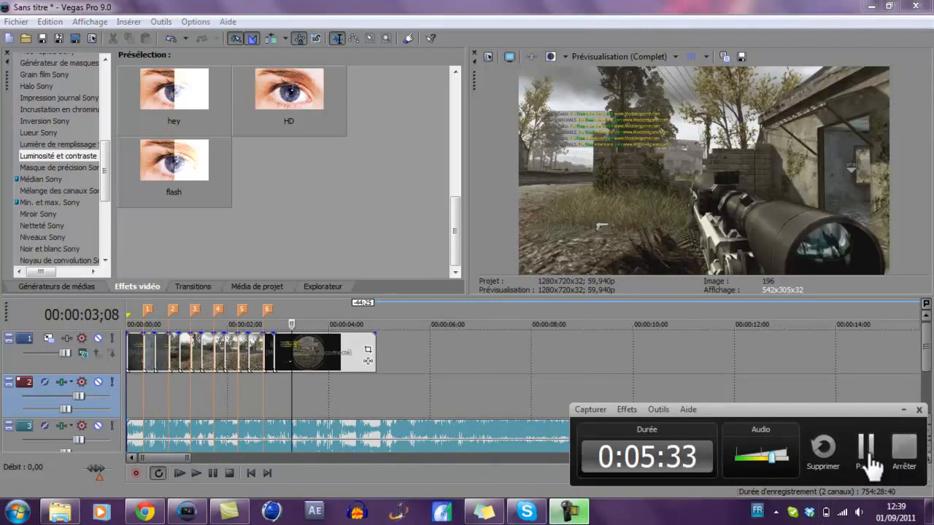